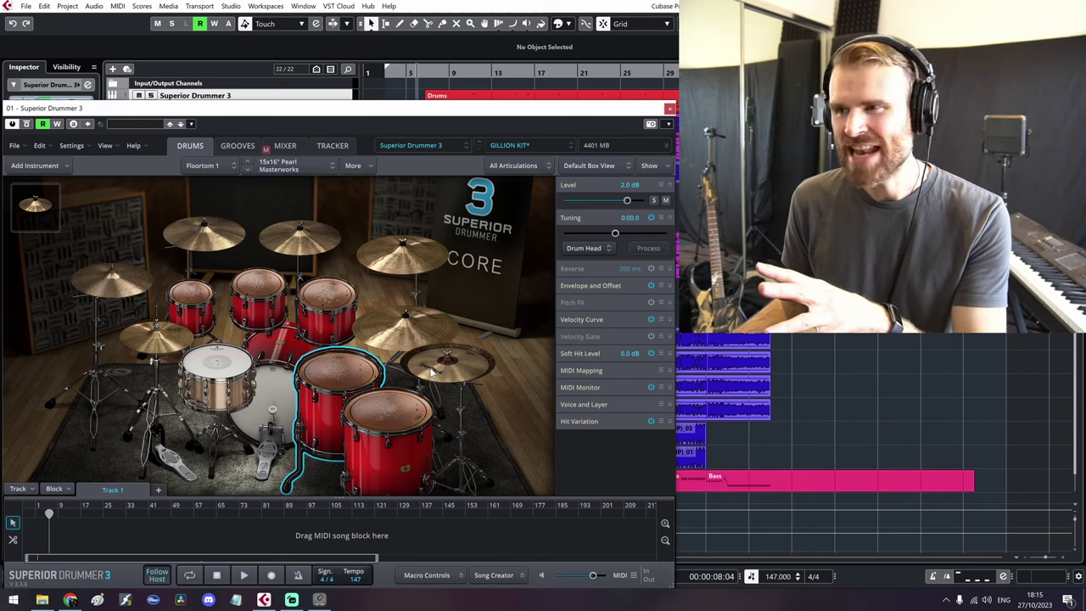
# Step: Browse the drum and mixer preset categories for the kit, including Metal/Heavy Rock and Tight/Dry
pyautogui.click(574, 142)
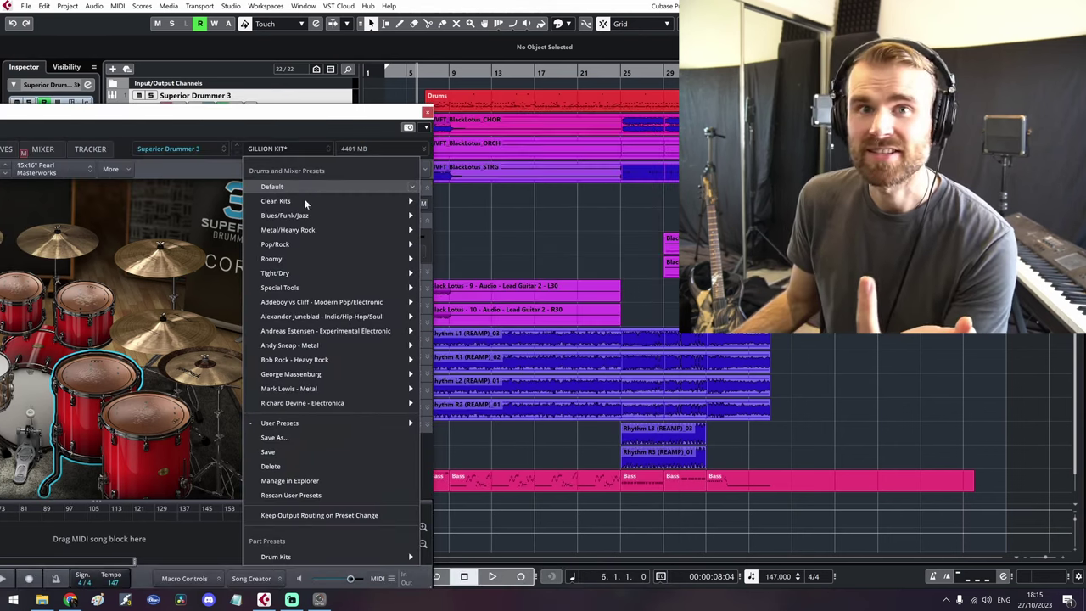
pyautogui.moveTo(308, 203)
pyautogui.moveTo(308, 232)
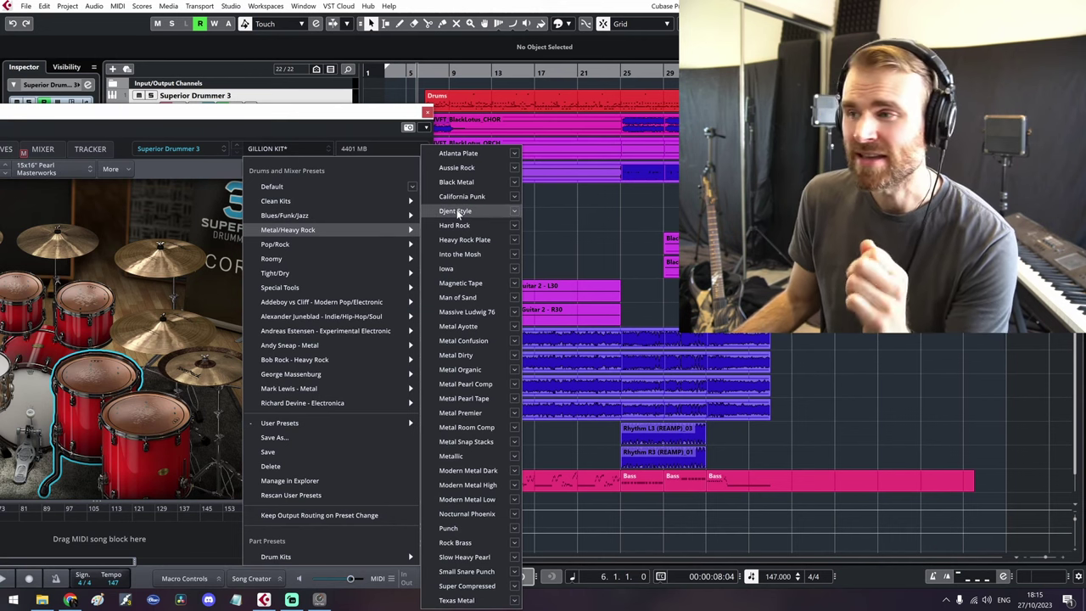
pyautogui.click(357, 111)
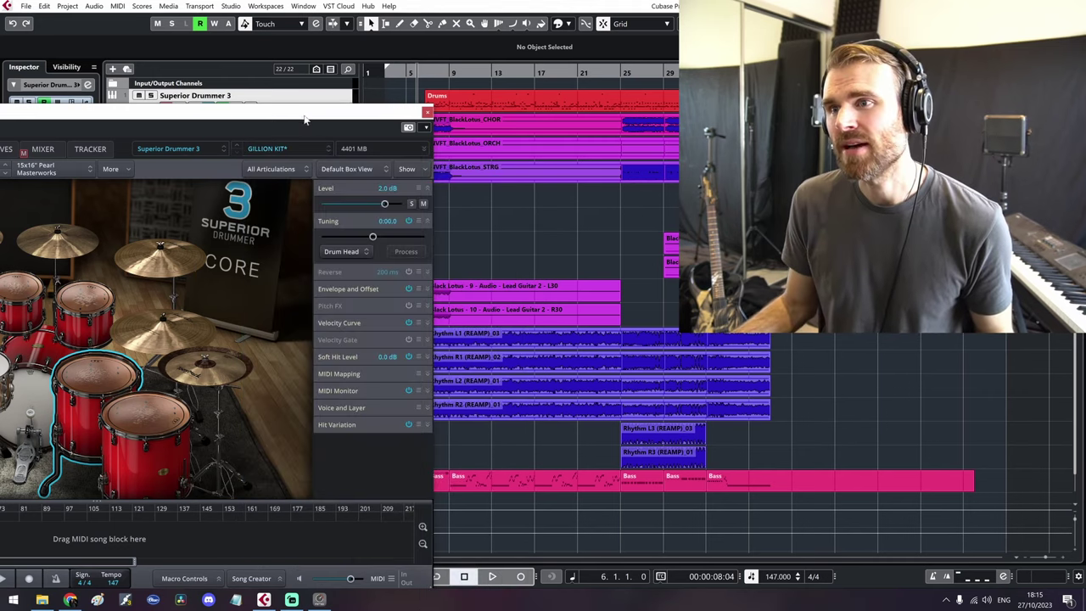
pyautogui.moveTo(306, 119); pyautogui.dragTo(549, 120)
pyautogui.click(510, 145)
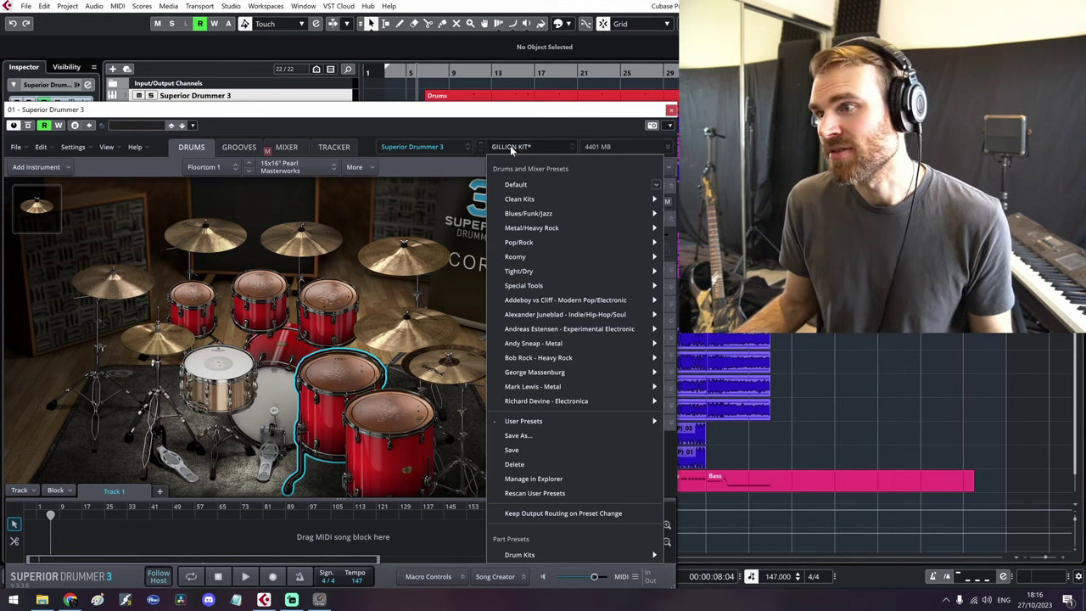
pyautogui.moveTo(526, 271)
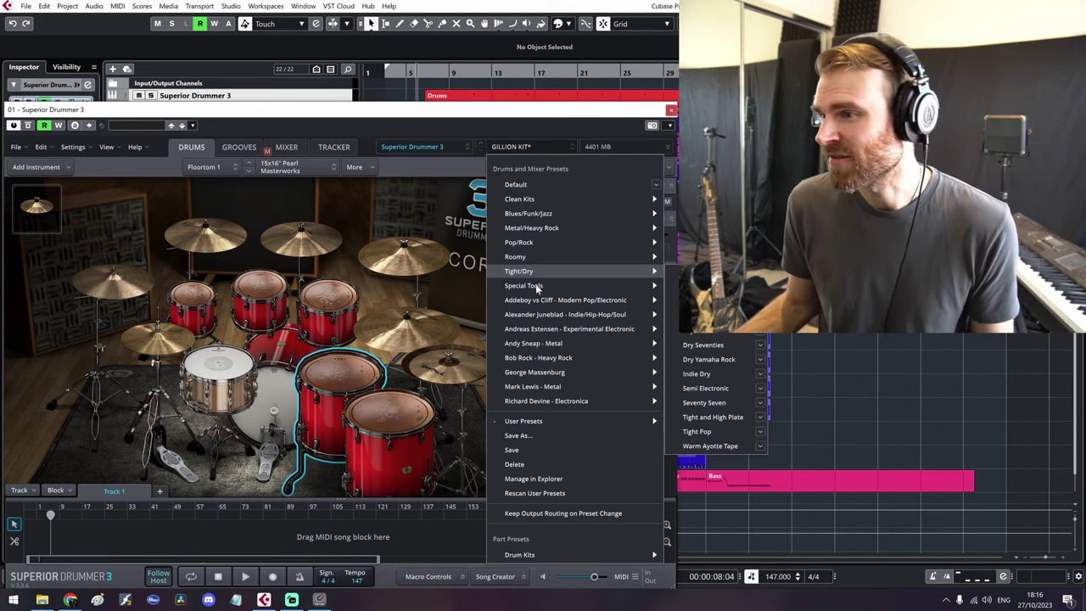
pyautogui.click(515, 109)
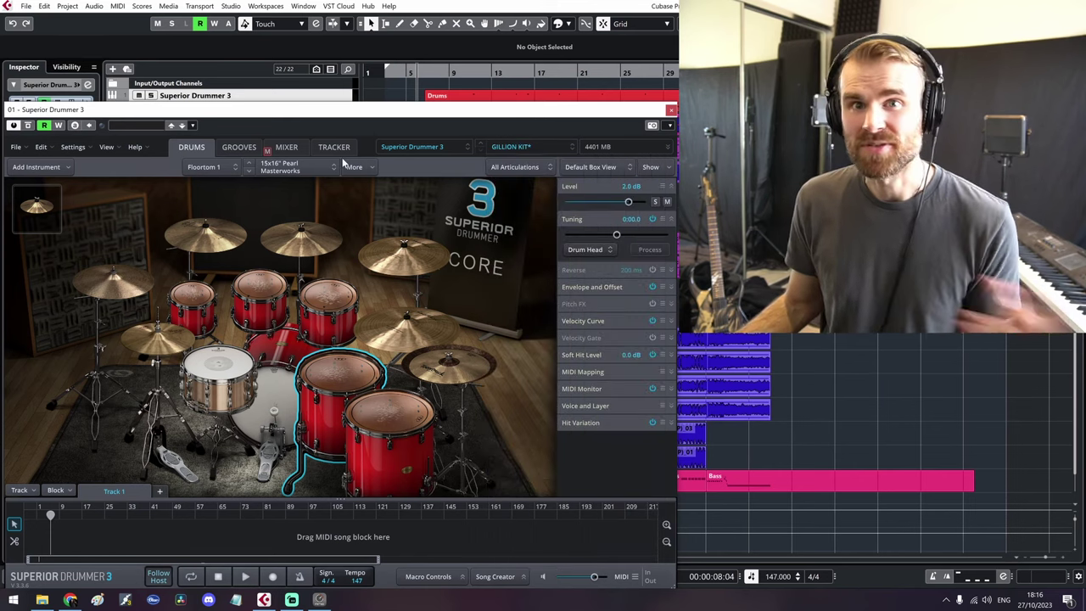
# Step: Review the list of alternative kick drums, leaving the loaded kick in place
pyautogui.rightClick(273, 389)
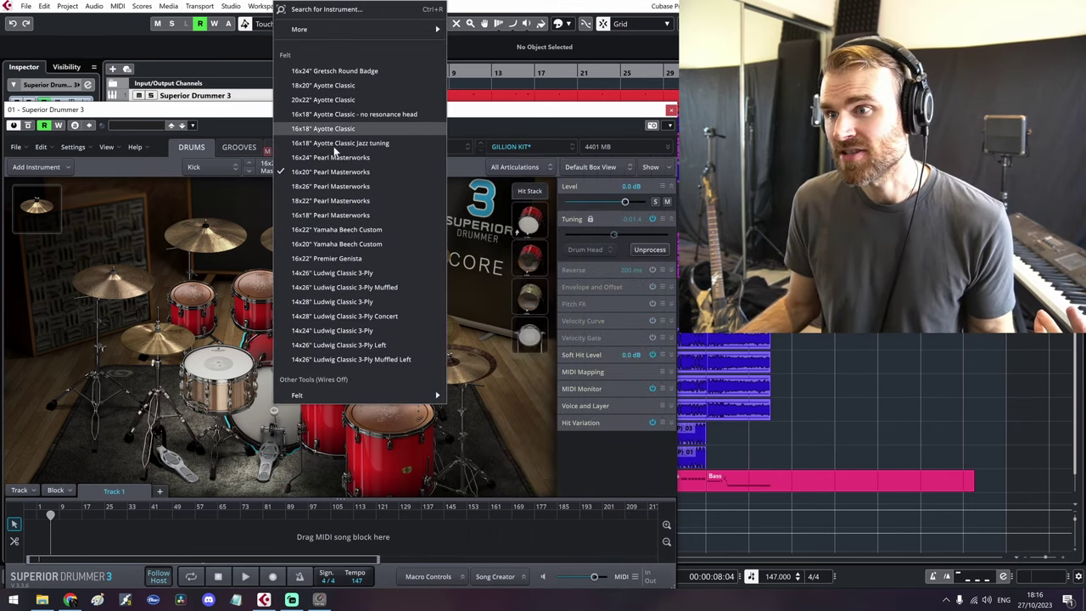
pyautogui.click(467, 113)
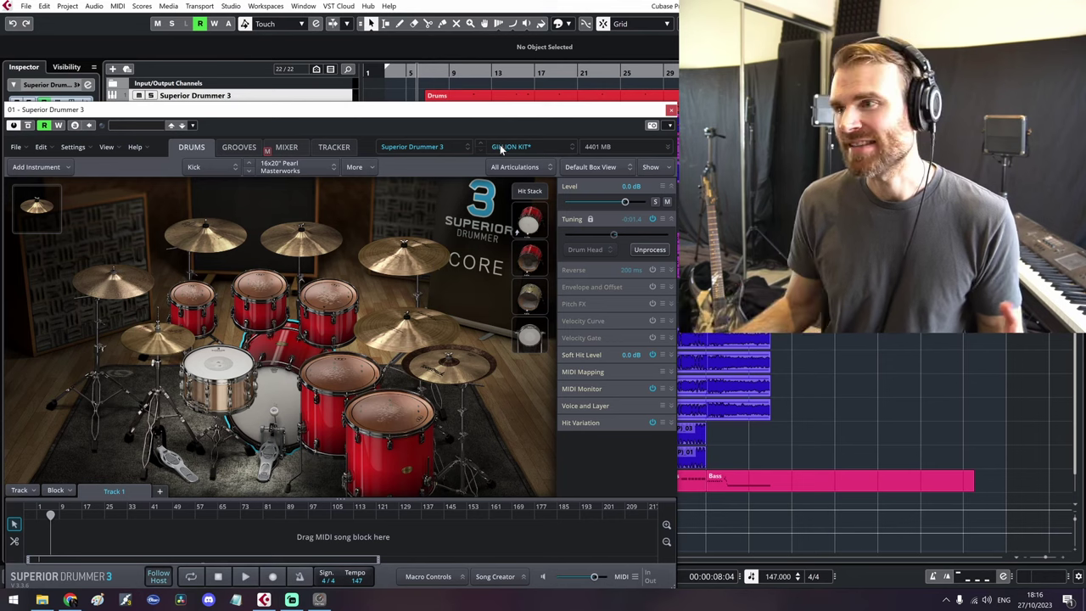
# Step: Examine the kit's microphone channels in the mixer and return to the drum kit view
pyautogui.click(285, 146)
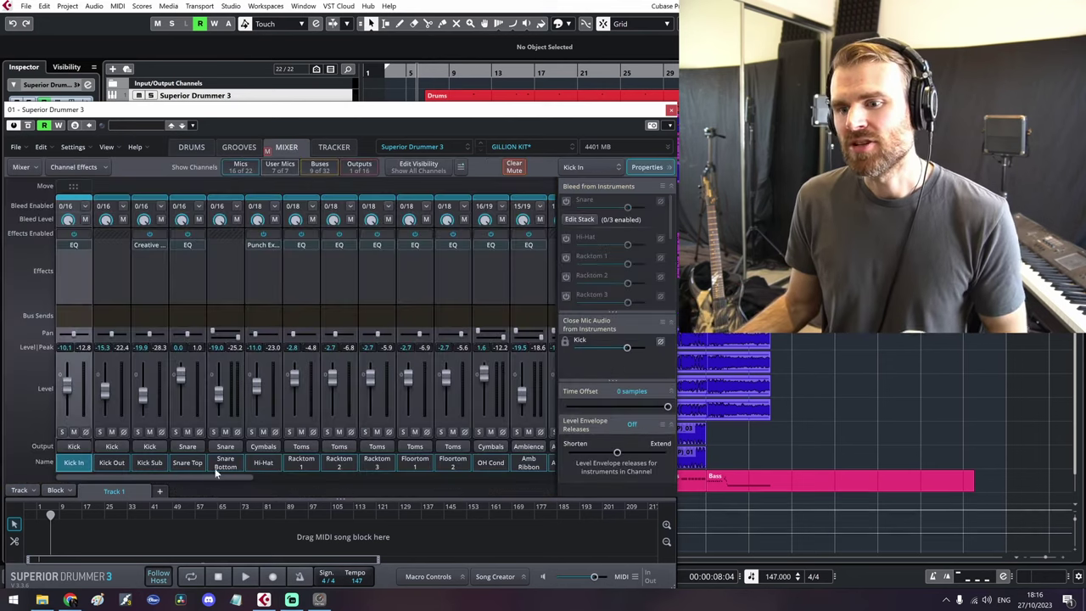
pyautogui.moveTo(207, 476); pyautogui.dragTo(140, 475)
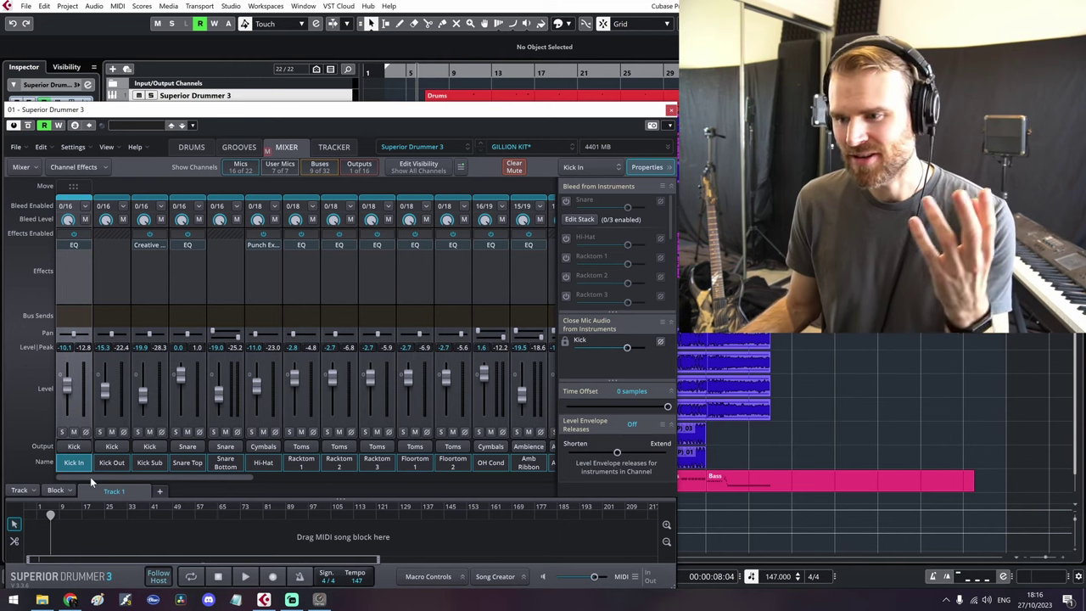
pyautogui.moveTo(105, 478); pyautogui.dragTo(204, 487)
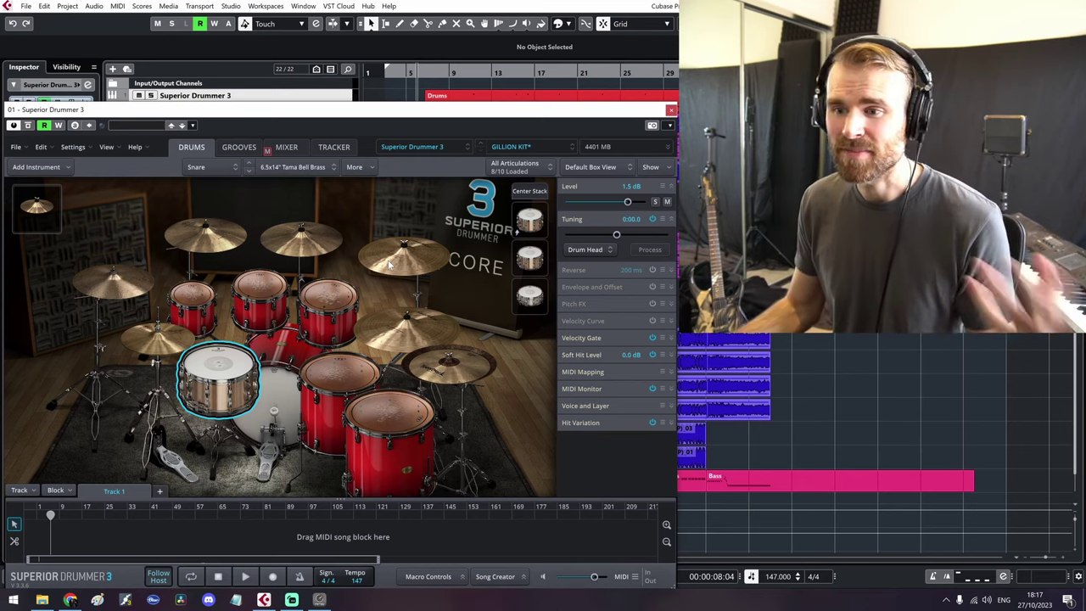
pyautogui.click(287, 144)
pyautogui.click(204, 151)
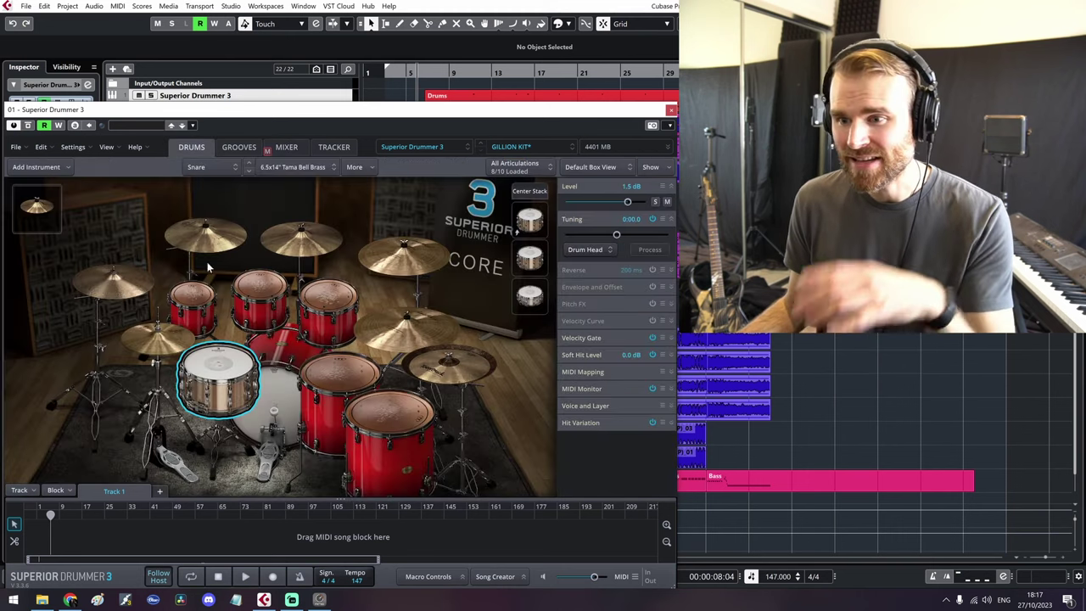
# Step: Look through the list of alternative snare drums, keeping the 6.5x14" Tama Bell Brass
pyautogui.rightClick(208, 356)
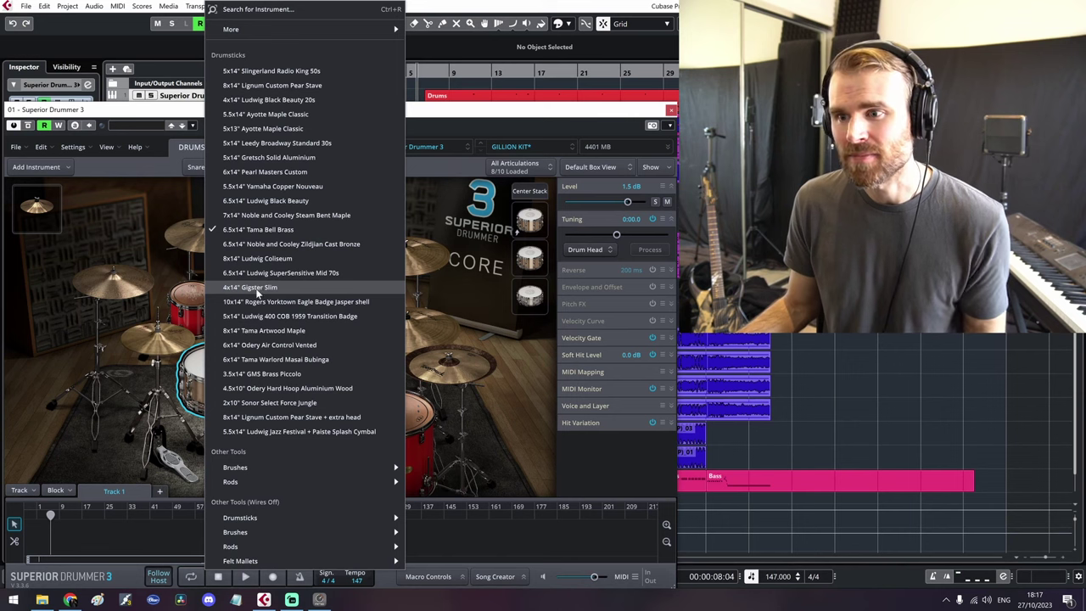
pyautogui.click(424, 116)
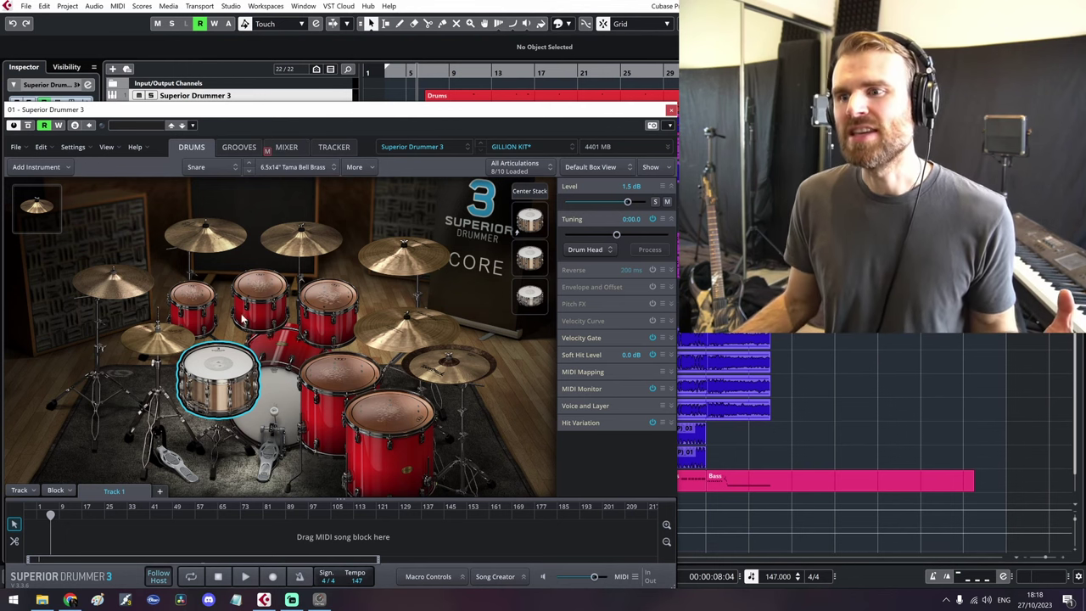
pyautogui.rightClick(221, 366)
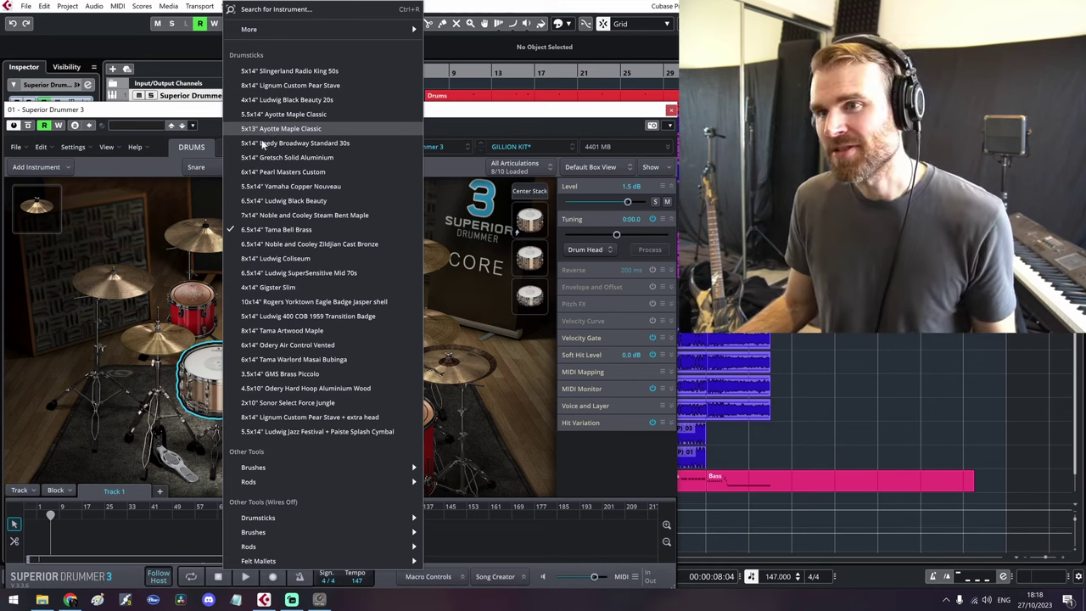
pyautogui.click(219, 215)
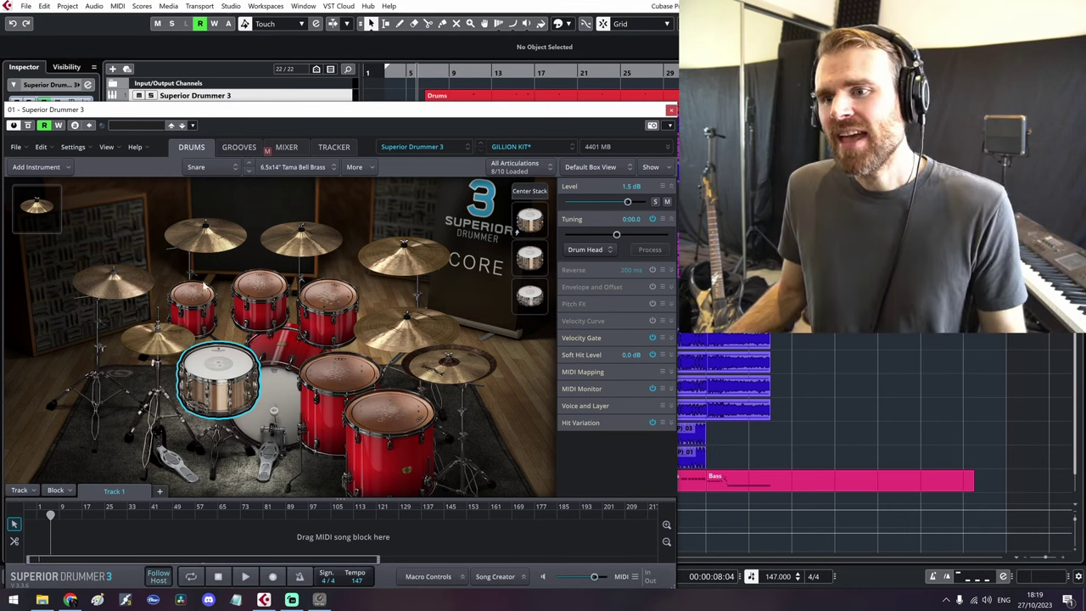
# Step: Audition the kick drum and other pieces of the kit
pyautogui.click(274, 377)
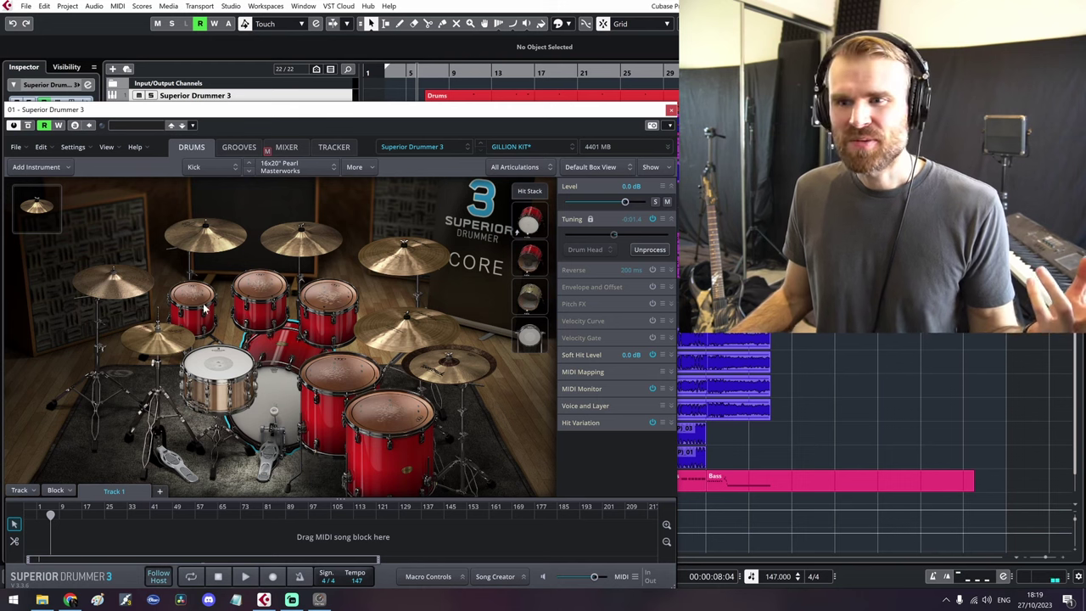
pyautogui.click(314, 247)
pyautogui.click(383, 268)
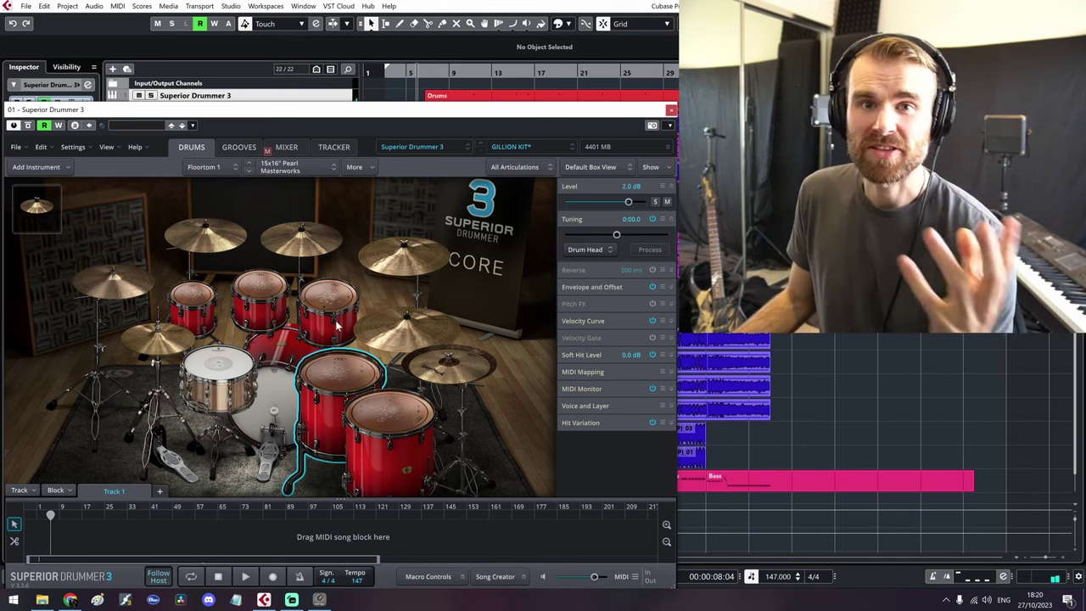
# Step: Inspect the kick drum's Hit stack as a whole and audition its first and second layers
pyautogui.click(291, 348)
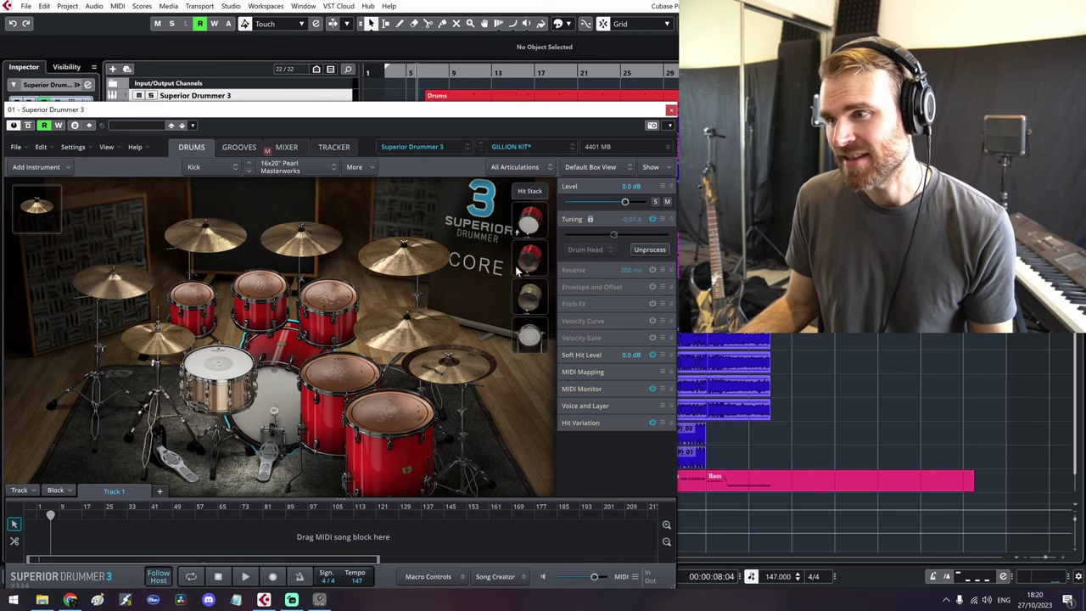
pyautogui.click(527, 188)
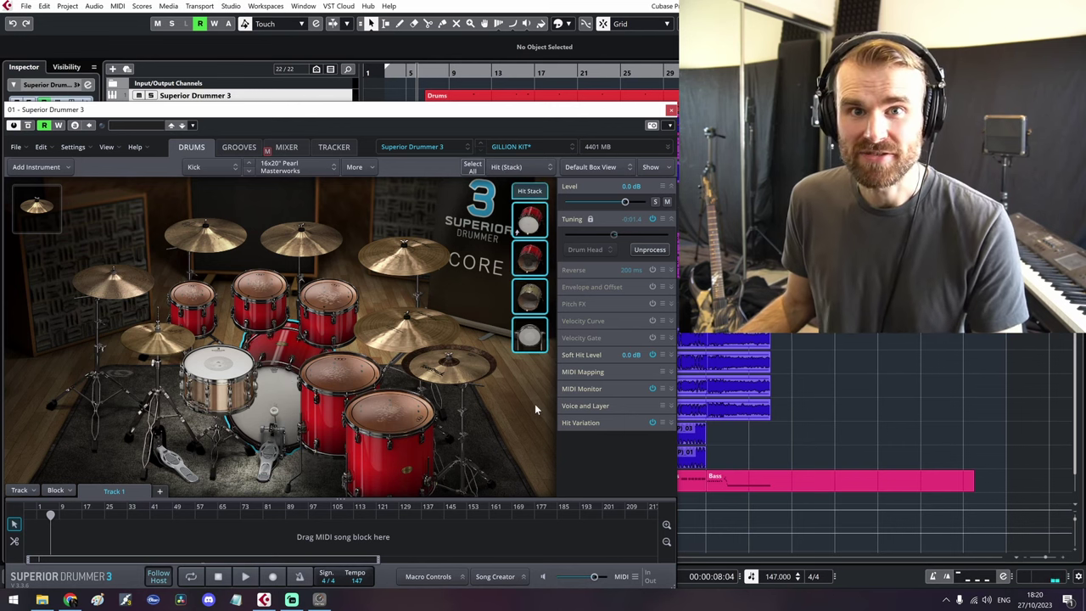
pyautogui.click(530, 220)
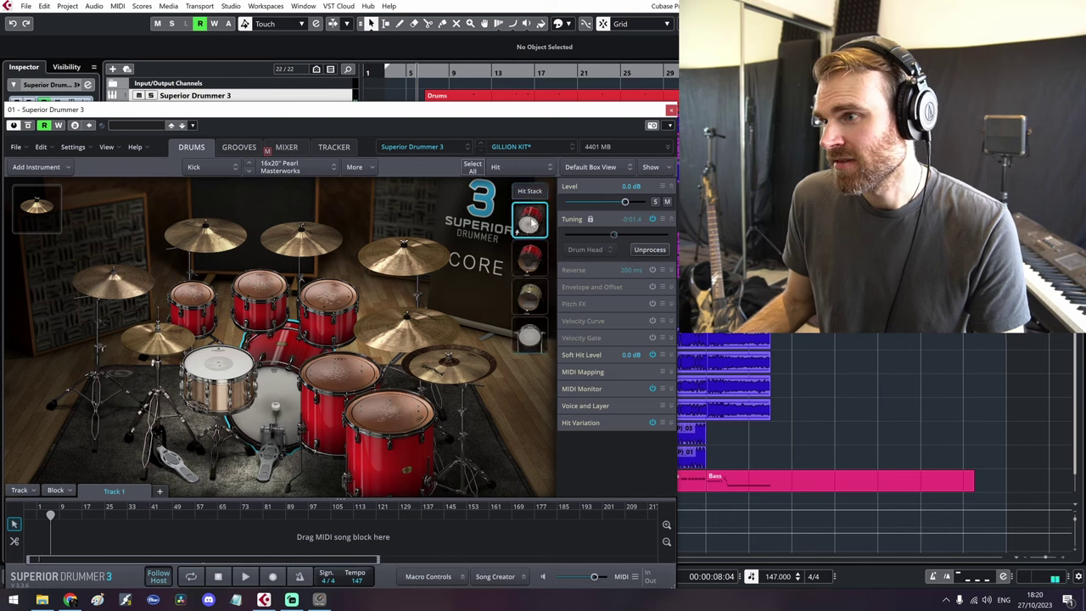
pyautogui.click(531, 259)
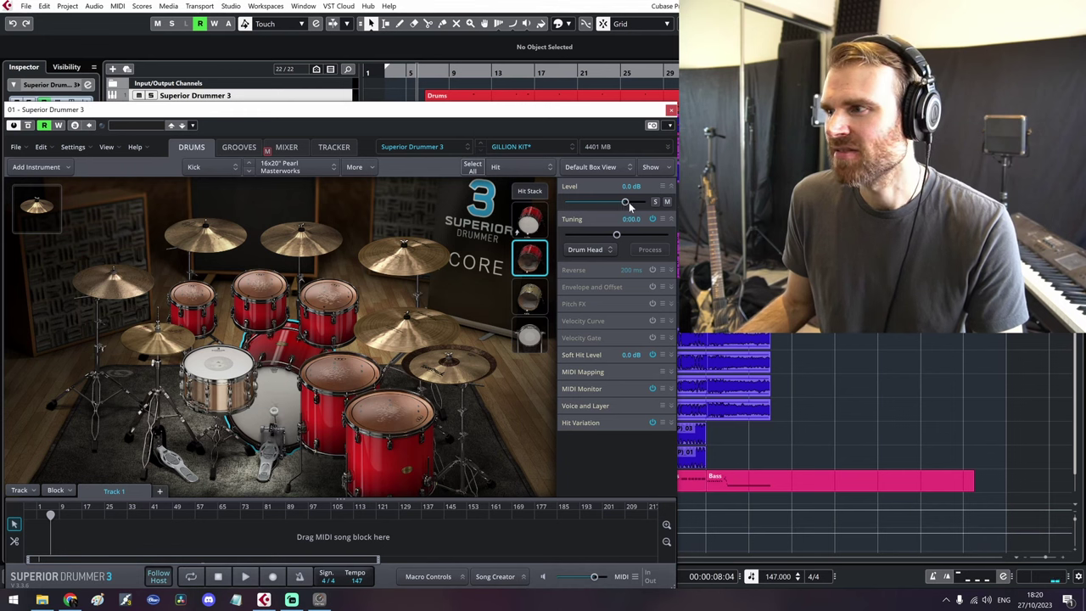
# Step: Try lowering the second kick layer's level and compare that layer with the first one
pyautogui.moveTo(624, 204); pyautogui.dragTo(599, 203)
pyautogui.click(536, 225)
pyautogui.click(538, 261)
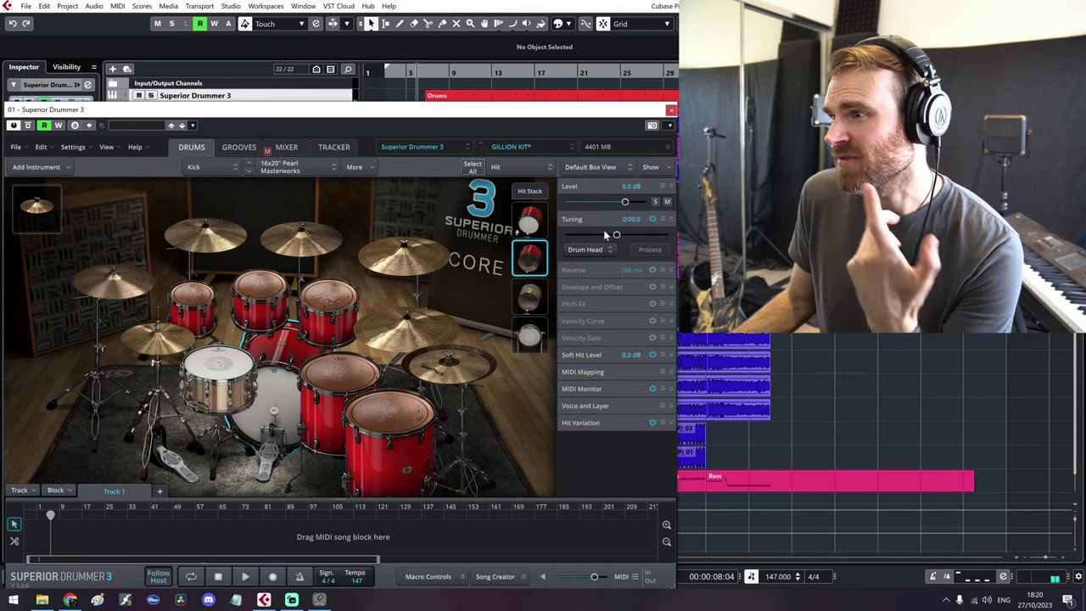
pyautogui.click(529, 223)
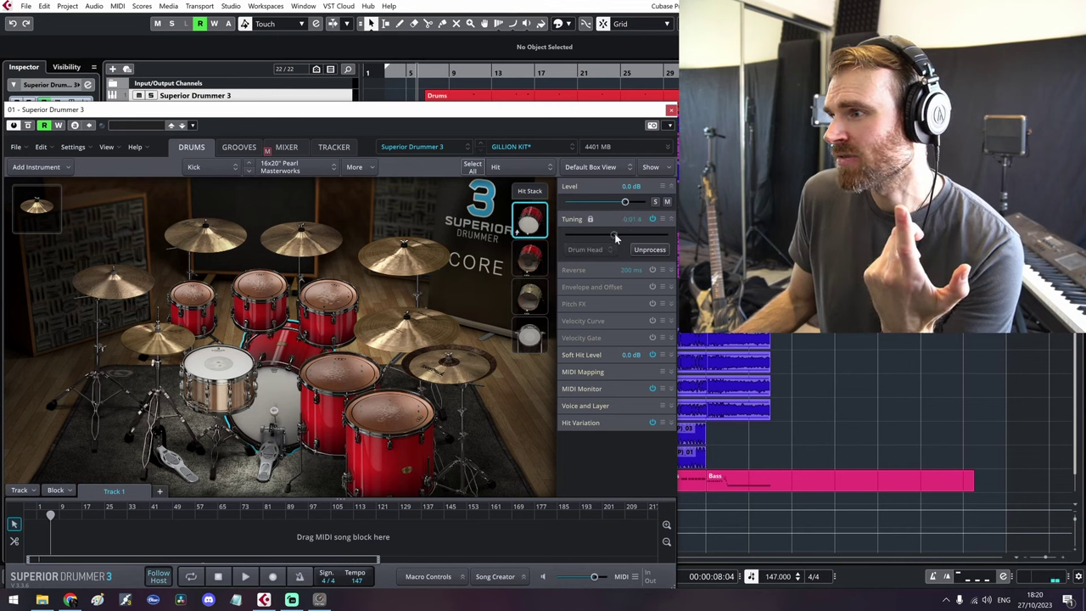
# Step: Audition the third kick layer at a level of 12 dB and set its level back to -9 dB
pyautogui.click(534, 295)
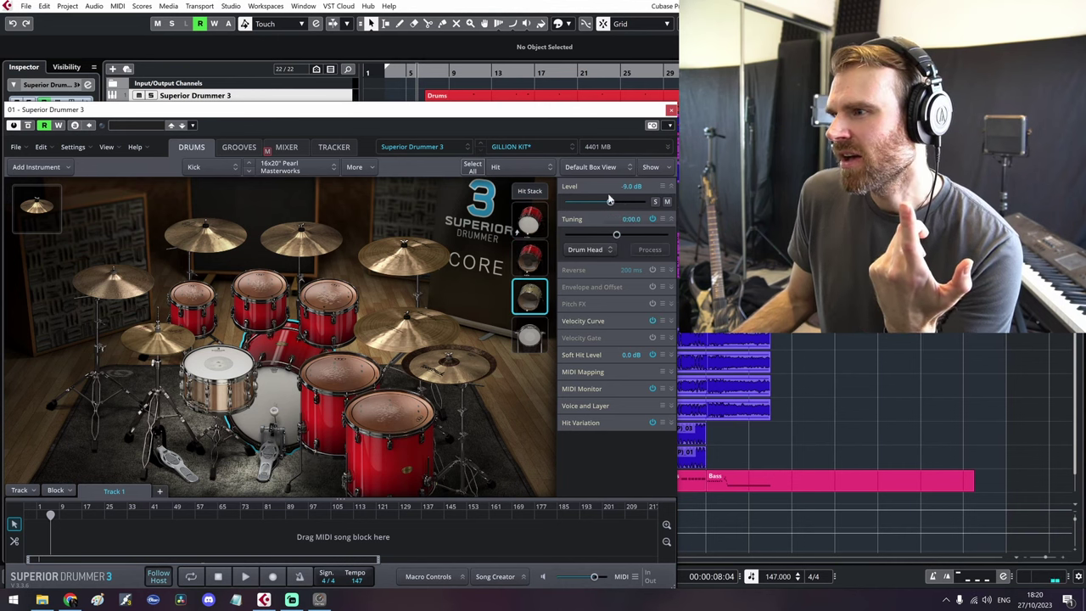
pyautogui.moveTo(612, 202); pyautogui.dragTo(634, 208)
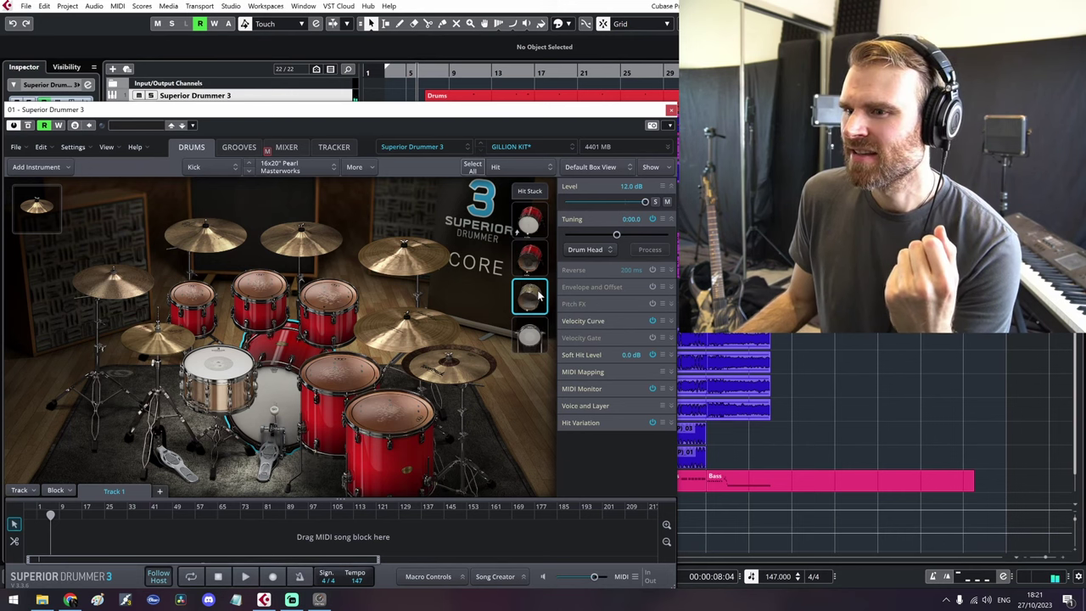
pyautogui.doubleClick(627, 186)
pyautogui.write('-9')
pyautogui.press('Return')
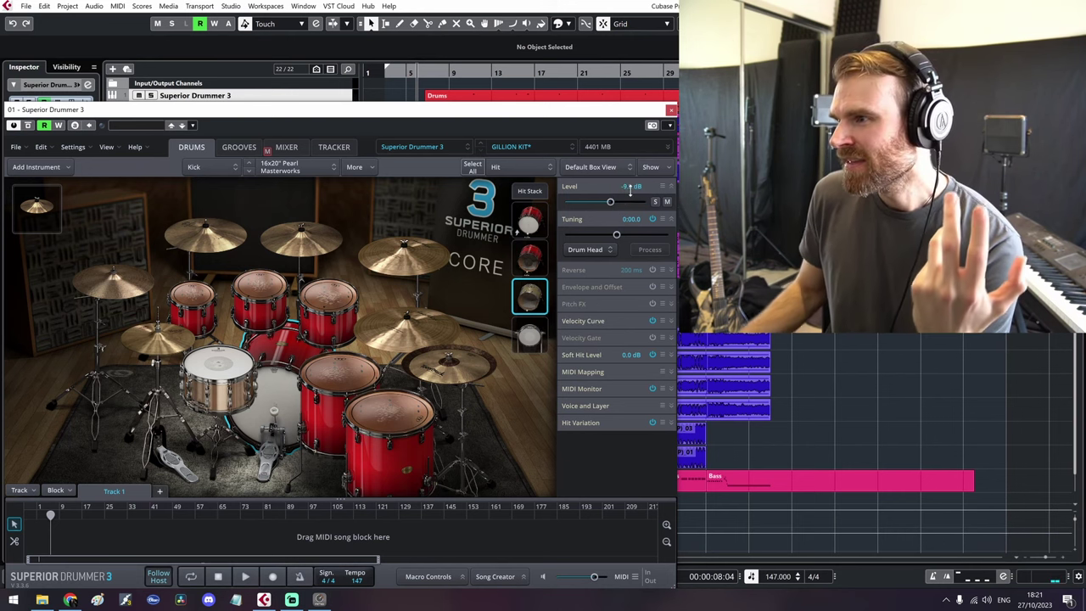
# Step: Audition the fourth and first kick layers and select the whole Hit stack
pyautogui.click(532, 342)
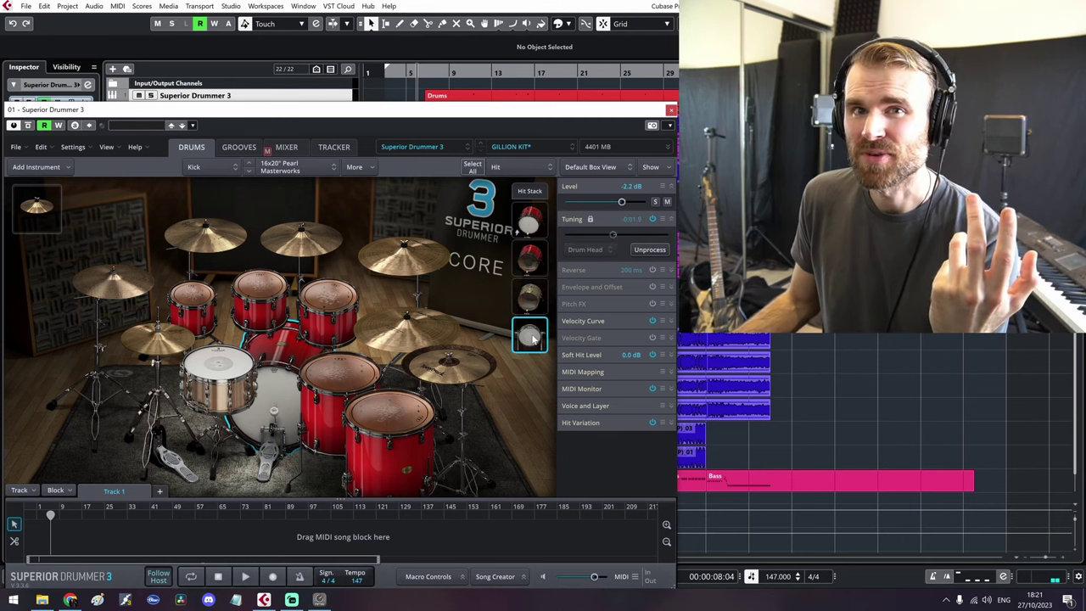
pyautogui.click(529, 221)
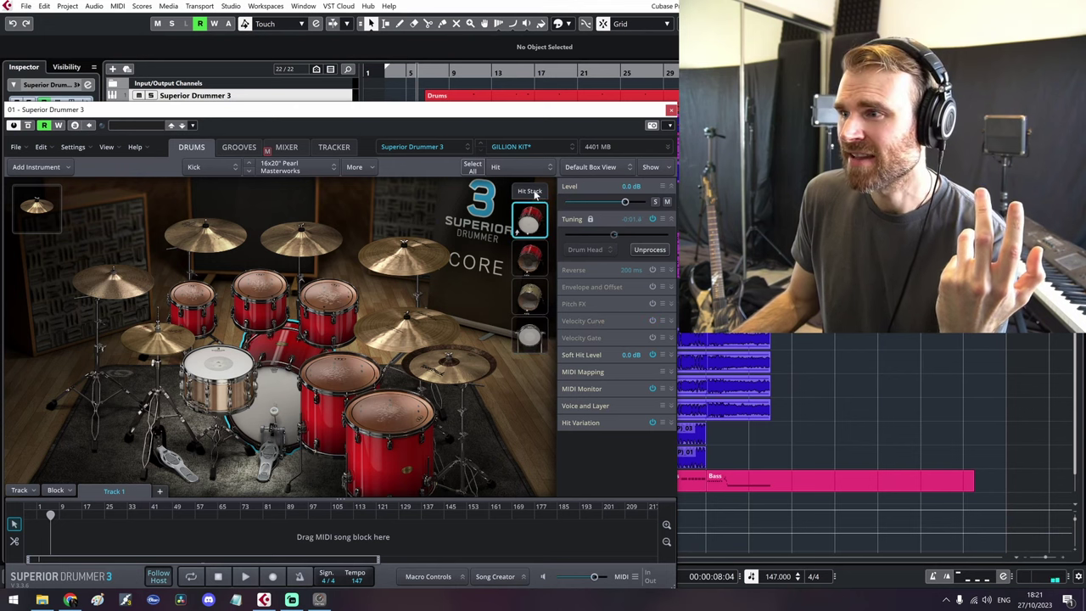
pyautogui.click(530, 192)
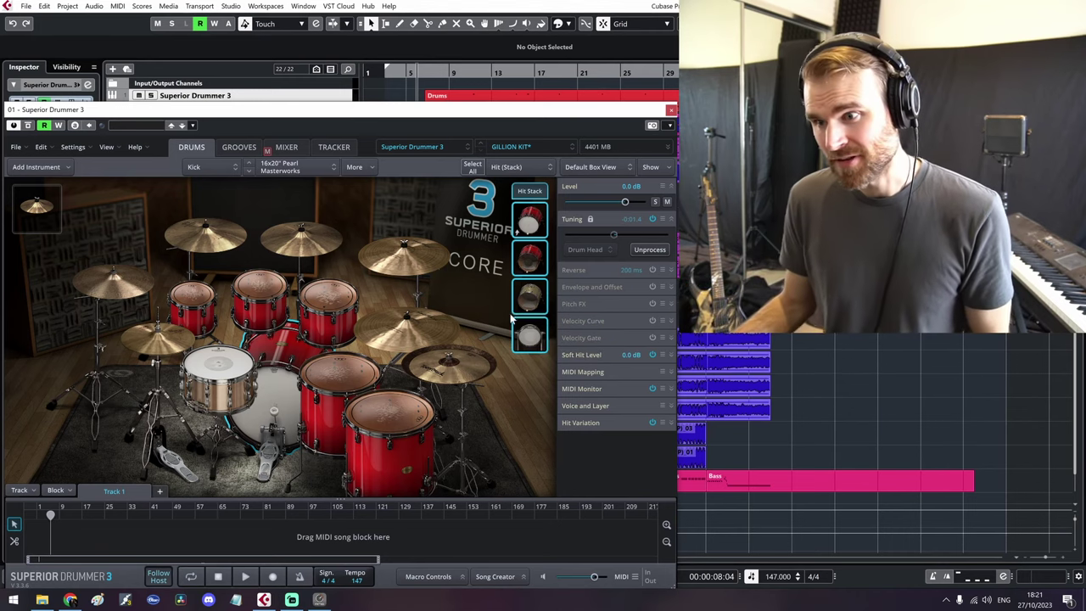
# Step: Preview the Cataclysm 184 BPM, Puritania 83 BPM, Bouncy 8ths 124 BPM and Mid Metal 130 BPM grooves in the MIDI library
pyautogui.click(239, 148)
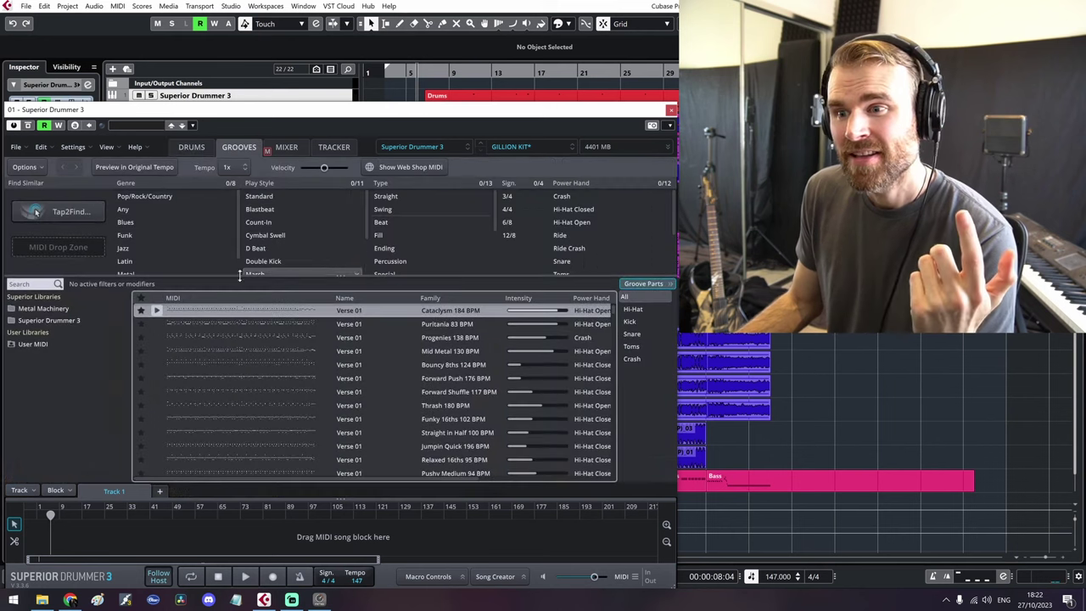
pyautogui.click(158, 312)
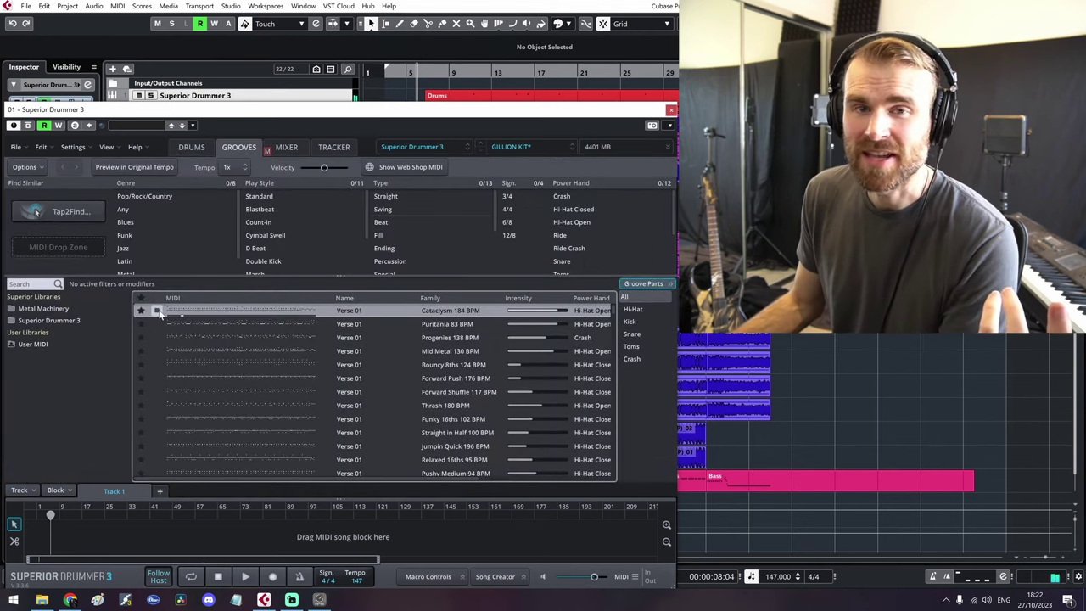
pyautogui.click(159, 313)
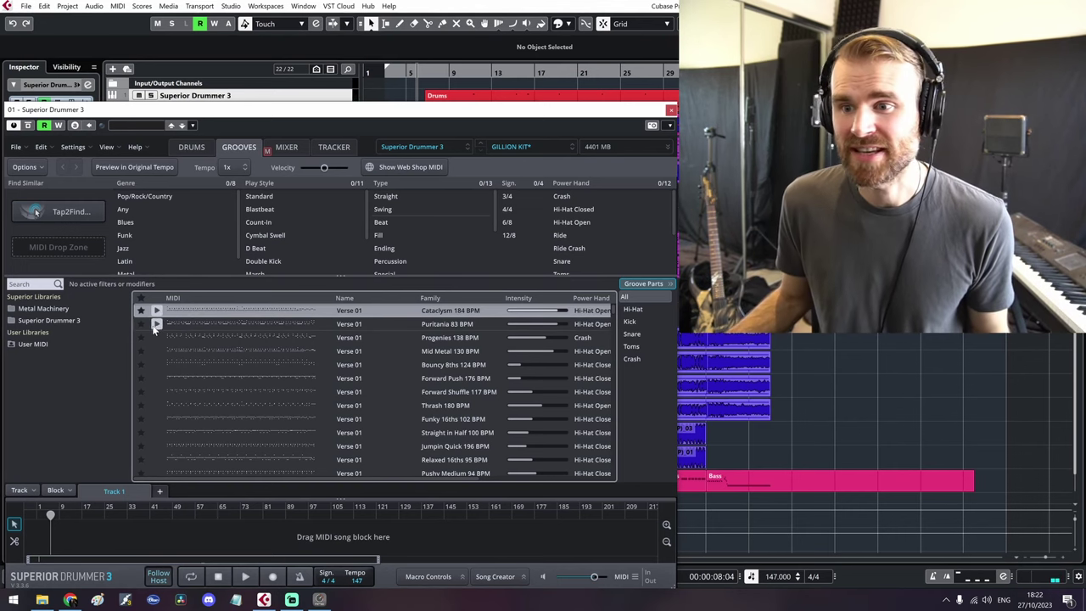
pyautogui.click(156, 325)
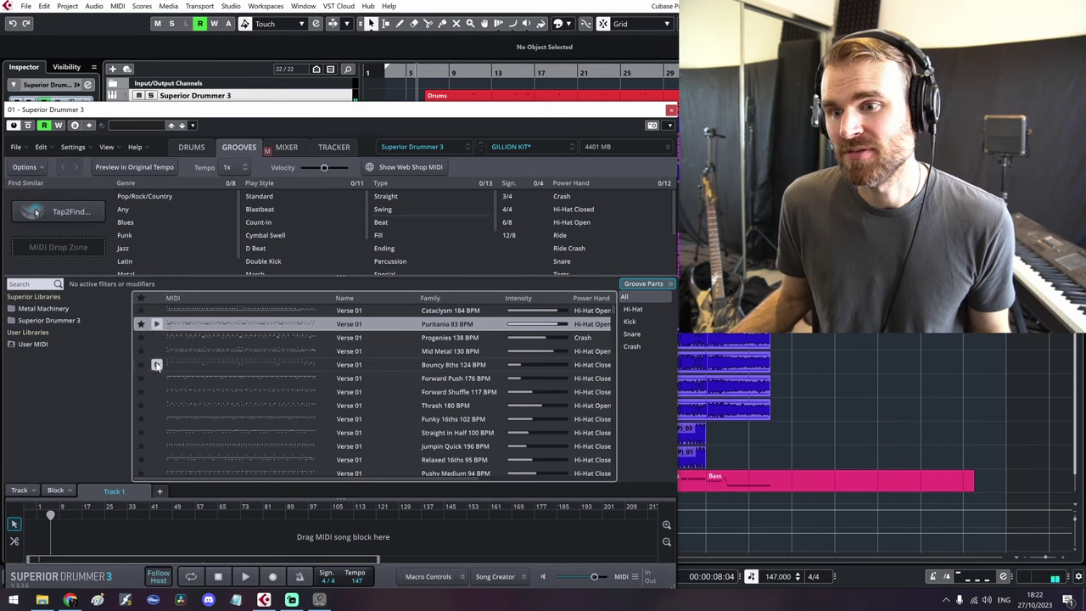
pyautogui.click(158, 365)
pyautogui.click(157, 351)
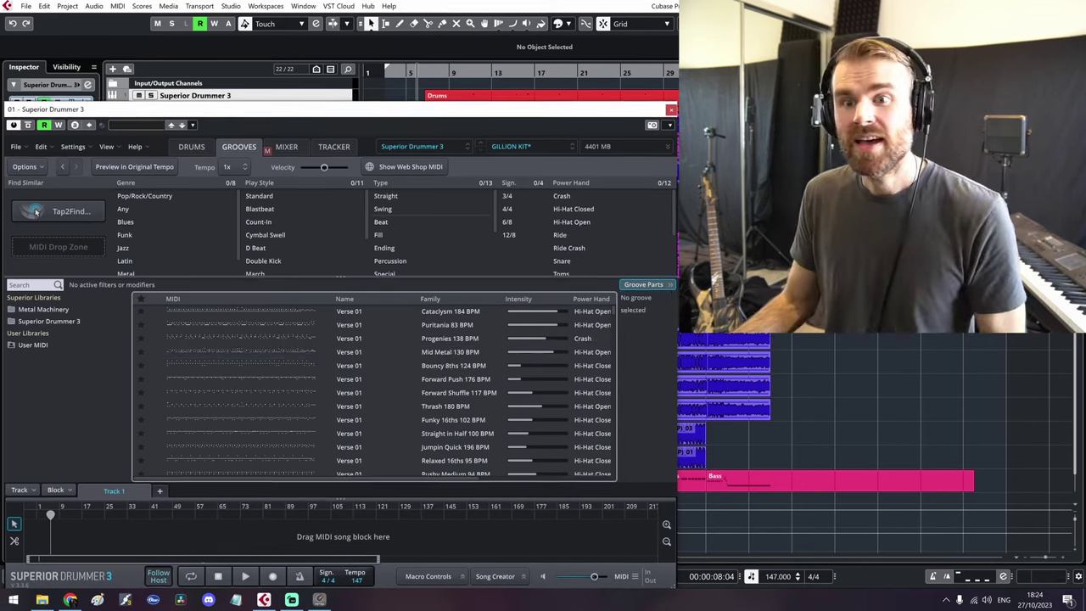
# Step: Search the grooves for "blast" to filter by the Blastbeat play style and preview the Lepers 105 BPM Chorus 02 and Chorus 01 grooves
pyautogui.hotkey('ctrl', 'f')
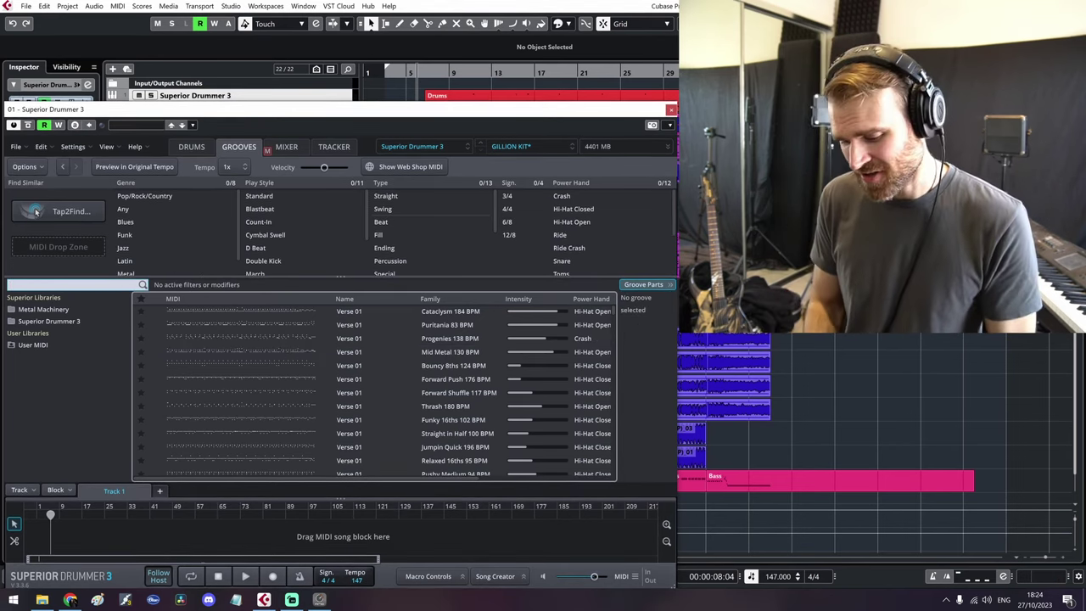
pyautogui.write('blast')
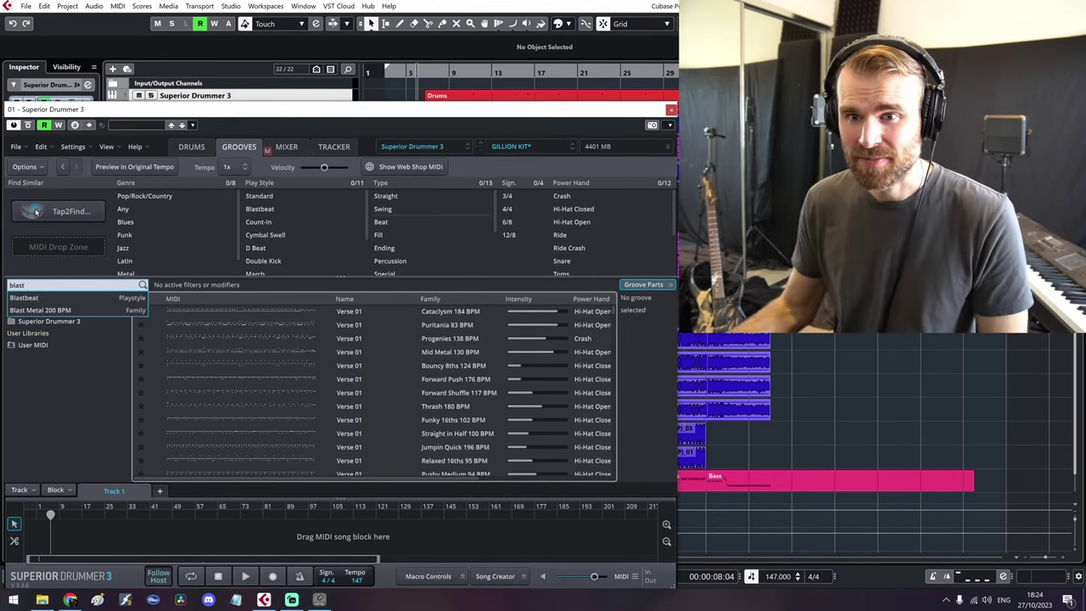
pyautogui.click(37, 296)
pyautogui.click(156, 365)
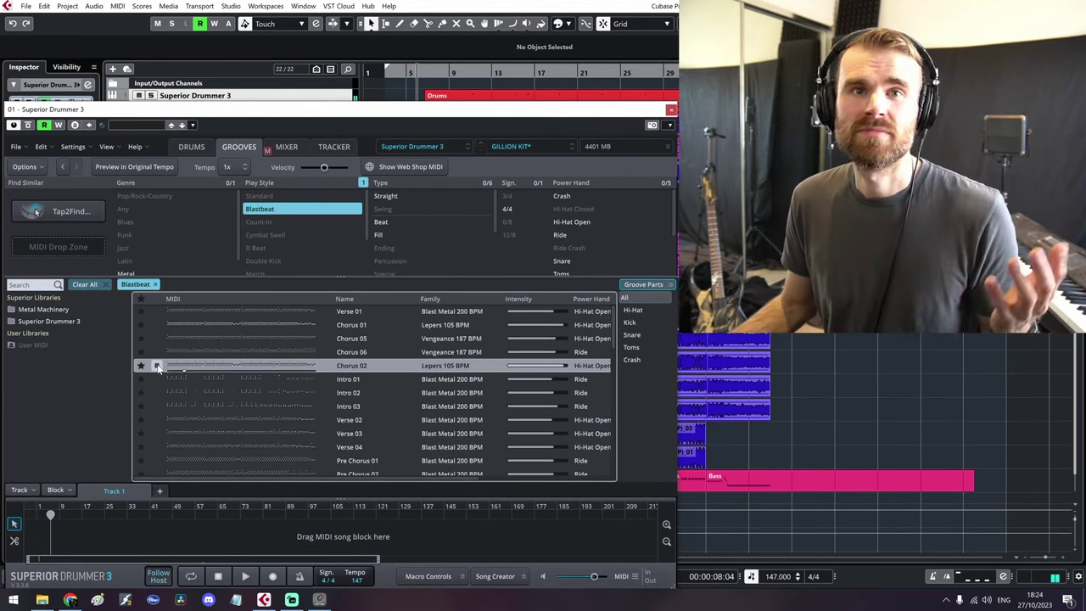
pyautogui.click(157, 325)
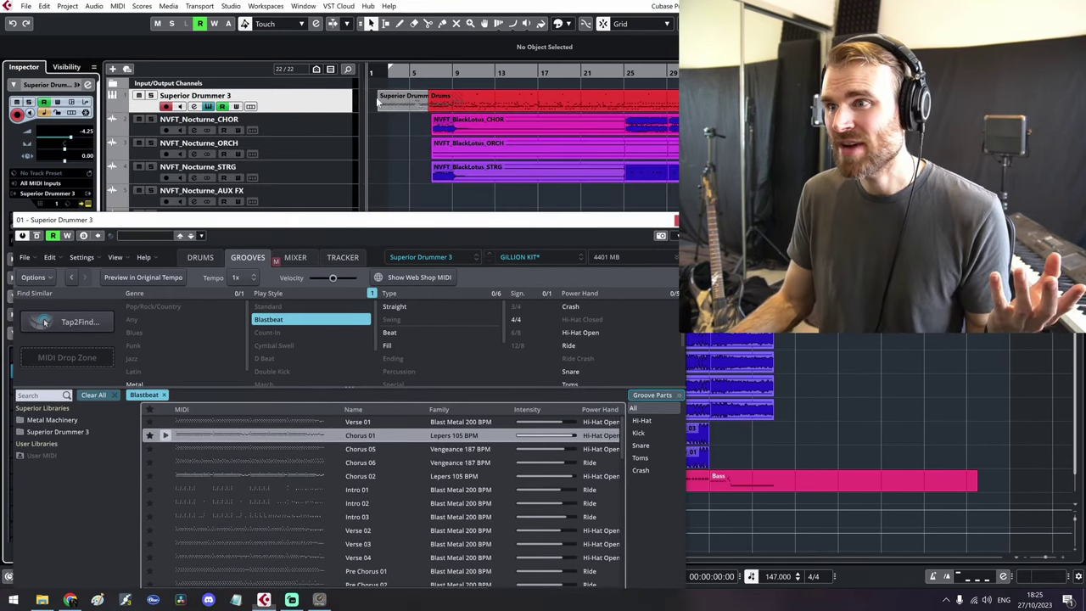
# Step: Place the Lepers 105 BPM Chorus 01 groove at the start of the Superior Drummer 3 track and inspect its notes in the Key Editor
pyautogui.moveTo(392, 102); pyautogui.dragTo(370, 103)
pyautogui.press('space')
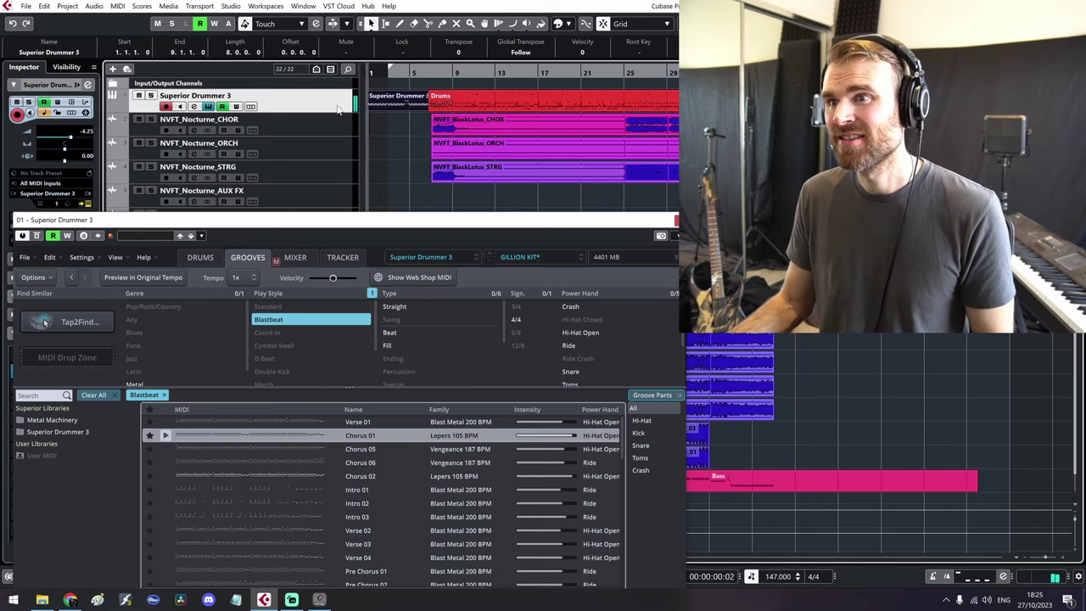
pyautogui.doubleClick(399, 101)
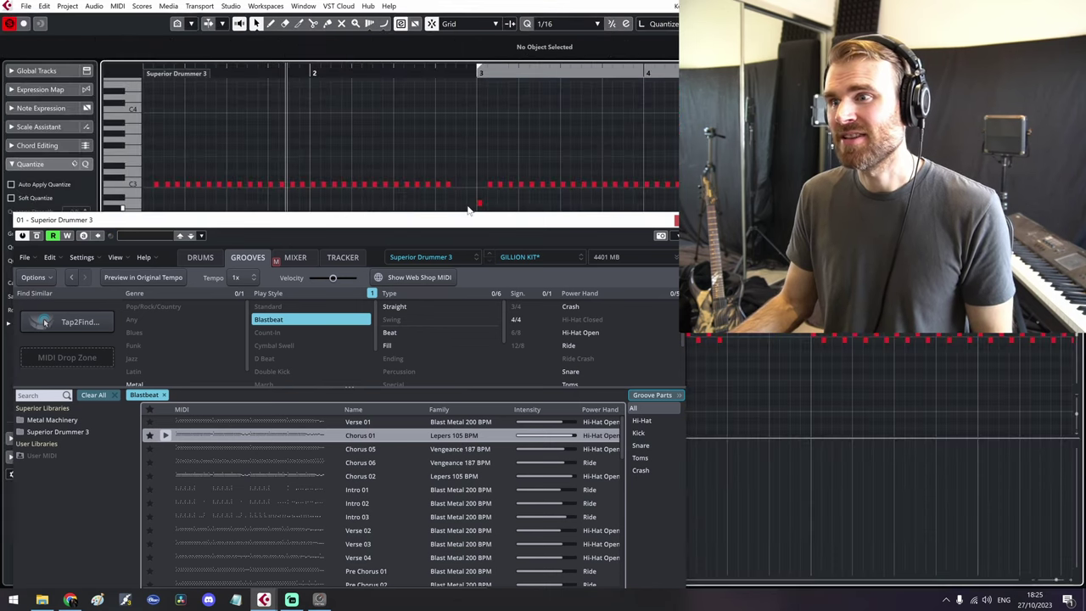
pyautogui.moveTo(470, 237); pyautogui.dragTo(528, 530)
pyautogui.scroll(-2, 458, 270)
pyautogui.scroll(1, 593, 224)
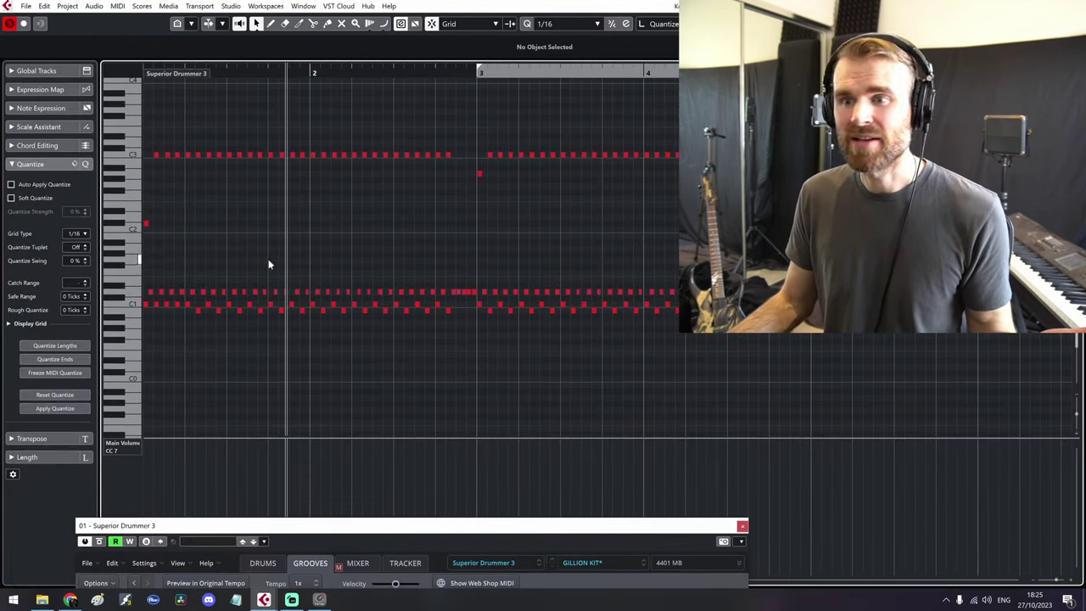
# Step: Close the note editor and delete the blastbeat groove from the start of the Superior Drummer 3 track
pyautogui.moveTo(433, 525); pyautogui.dragTo(427, 185)
pyautogui.press('Return')
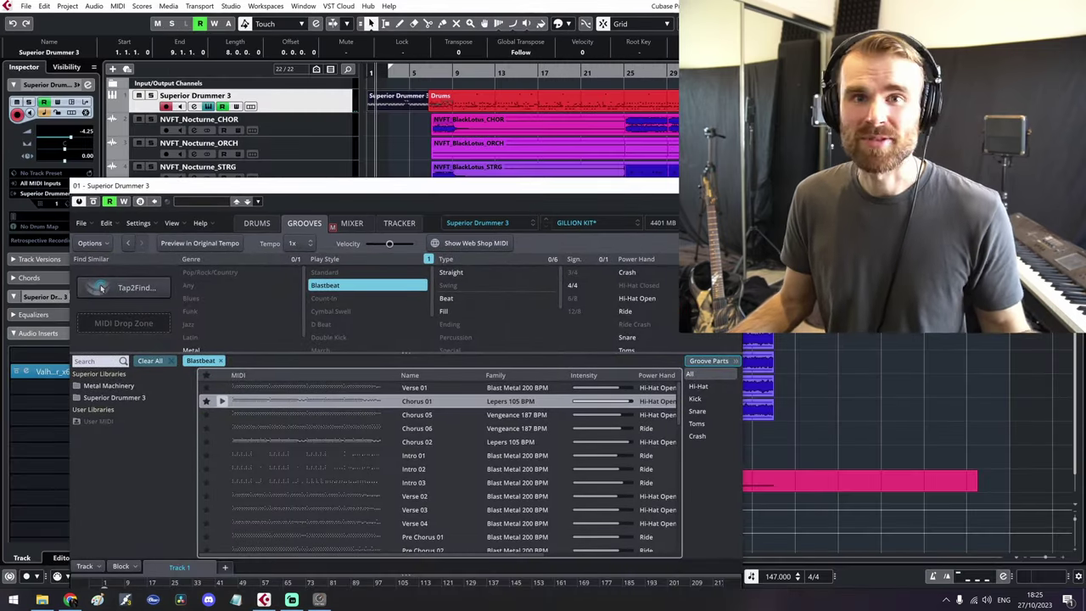
pyautogui.press('Delete')
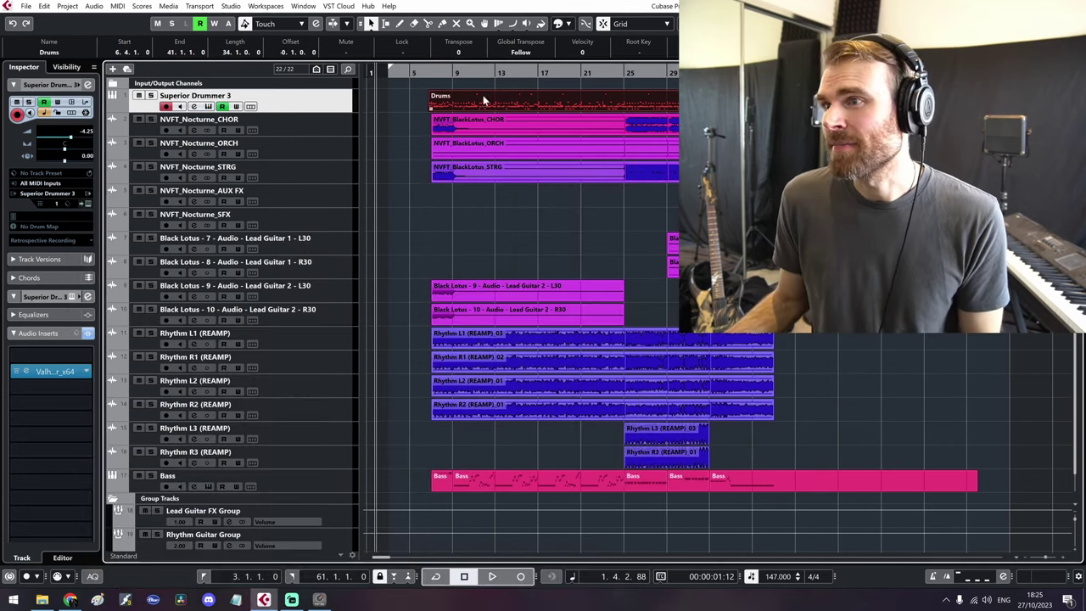
# Step: Open the Drums part in the Key Editor and select the A2 note at the start of bar 7 to examine the programming
pyautogui.doubleClick(483, 97)
pyautogui.scroll(4, 325, 177)
pyautogui.scroll(2, 266, 213)
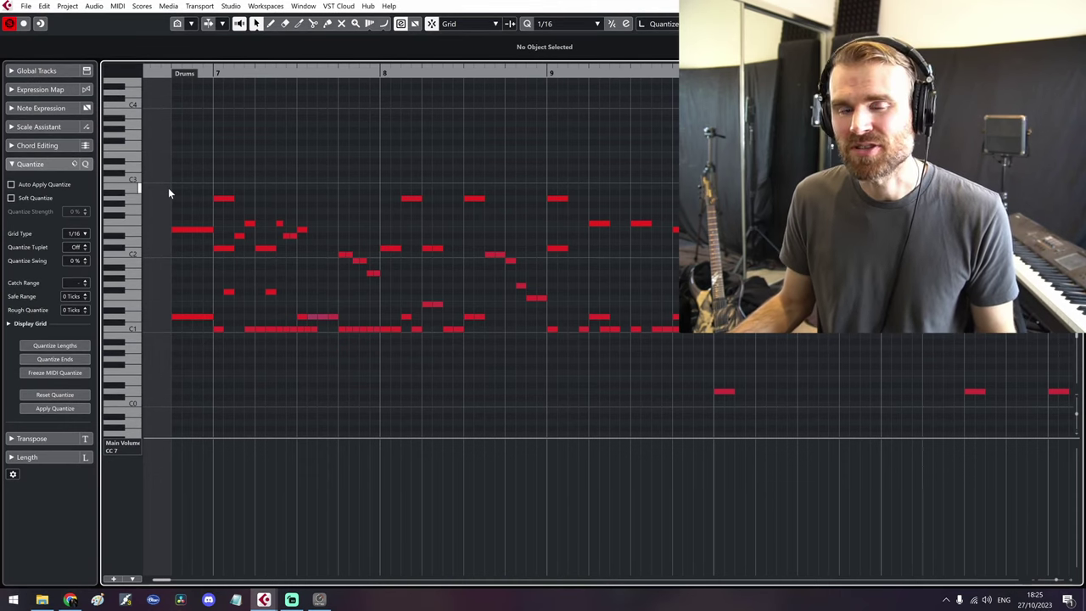
pyautogui.click(225, 202)
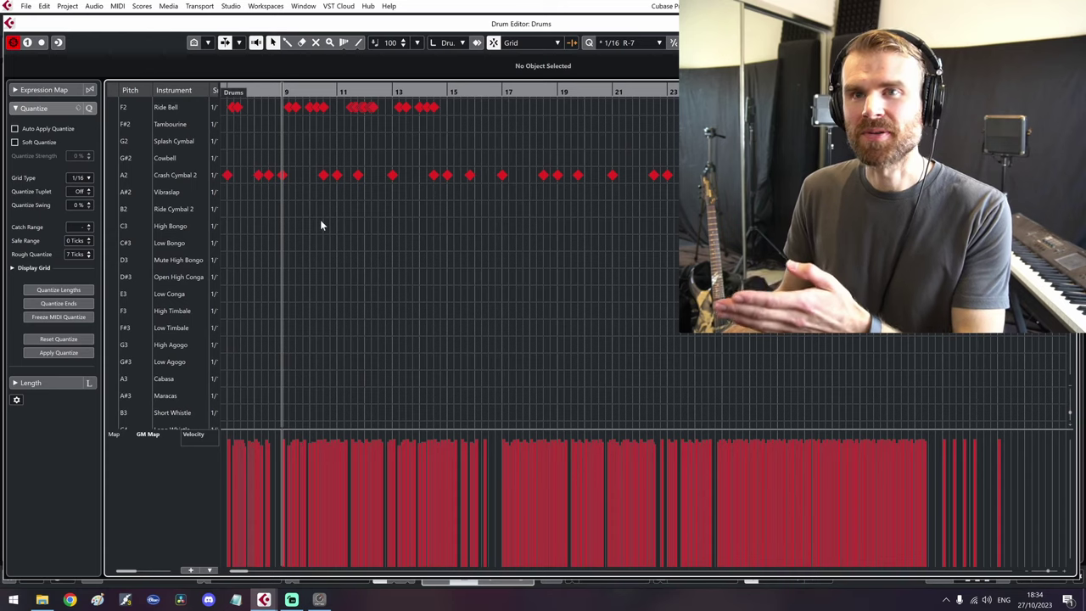
pyautogui.moveTo(320, 221); pyautogui.dragTo(412, 377)
pyautogui.scroll(6, 332, 215)
pyautogui.moveTo(331, 216); pyautogui.dragTo(492, 233)
# Step: Examine the bar 7 hits by instrument in the Drum Editor, from the cymbals up to the bass drum
pyautogui.scroll(2, 351, 214)
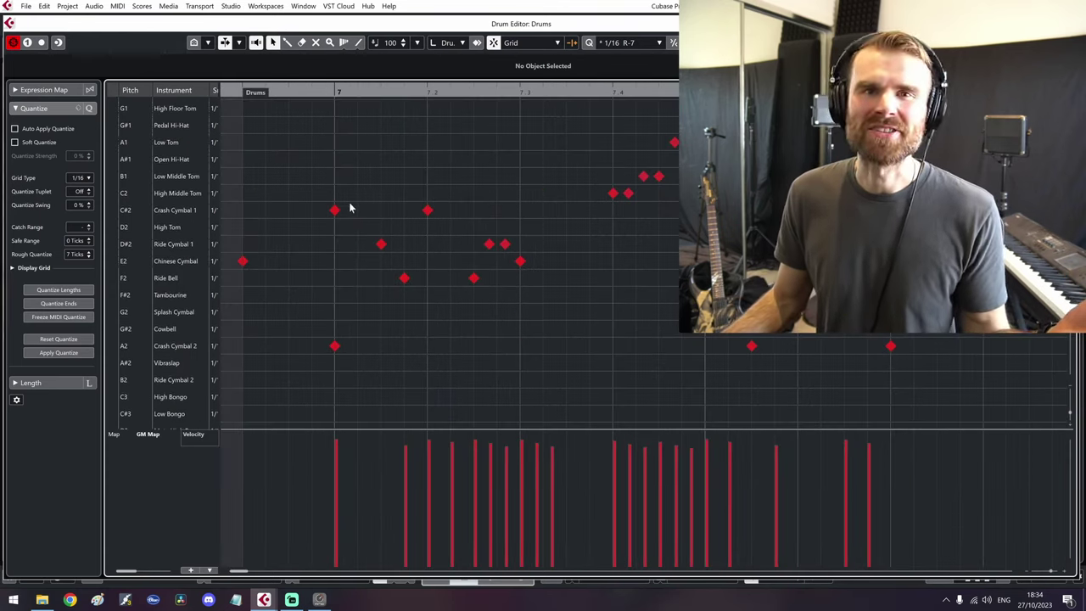
pyautogui.moveTo(1036, 241); pyautogui.dragTo(477, 356)
pyautogui.scroll(-6, 629, 343)
pyautogui.scroll(5, 412, 317)
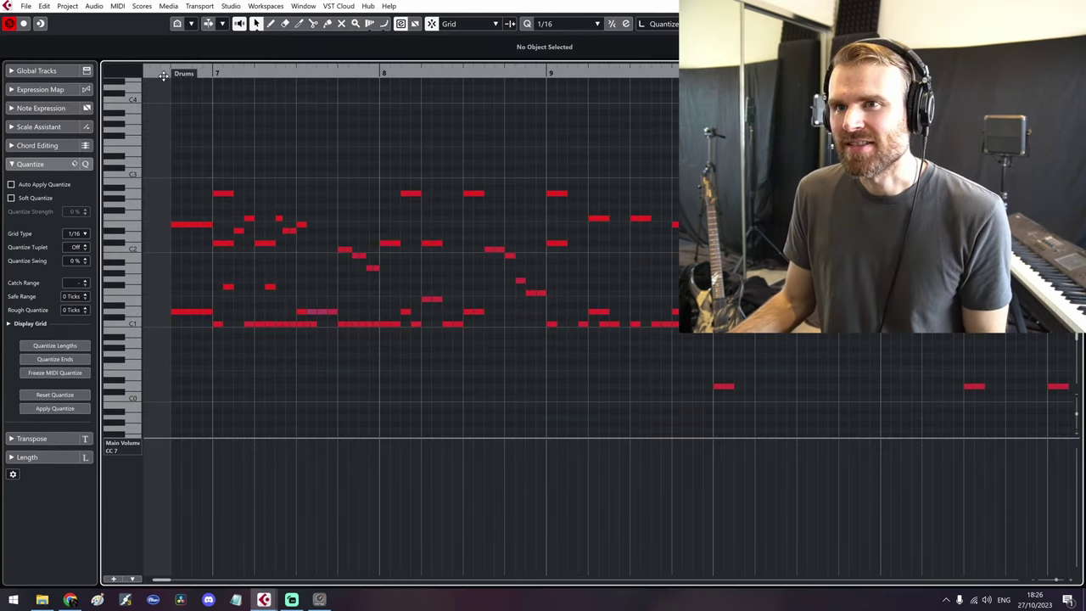
# Step: Play the Drums part from bar 7 and follow its notes through bar 12 in the Key Editor
pyautogui.click(169, 68)
pyautogui.press('space')
pyautogui.keyDown('ctrl'); pyautogui.scroll(1, 288, 356); pyautogui.keyUp('ctrl')
pyautogui.moveTo(534, 409); pyautogui.dragTo(409, 416)
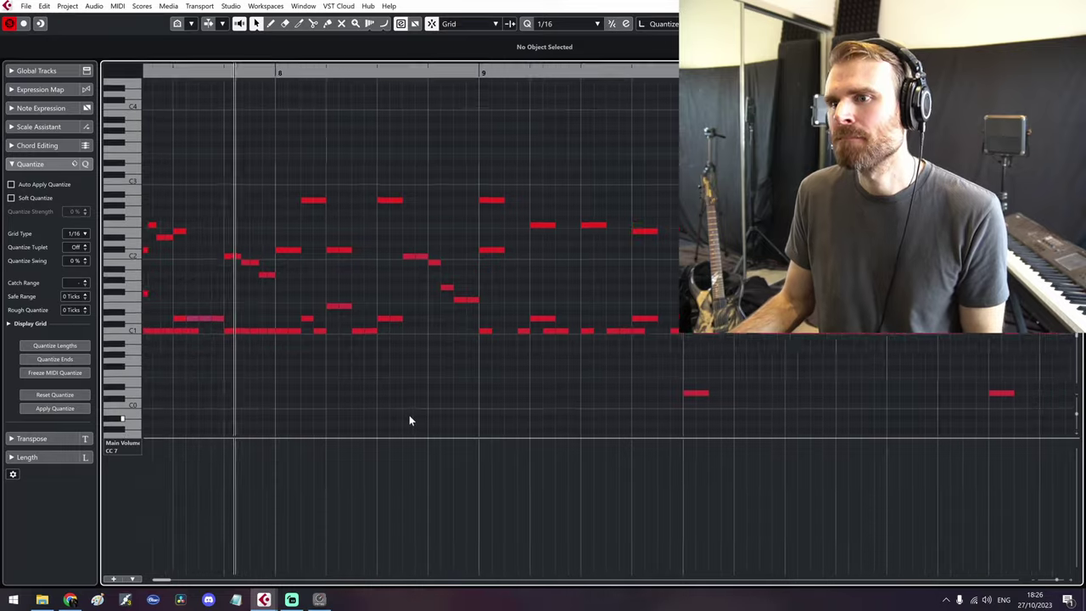
pyautogui.hscroll(5, 429, 403)
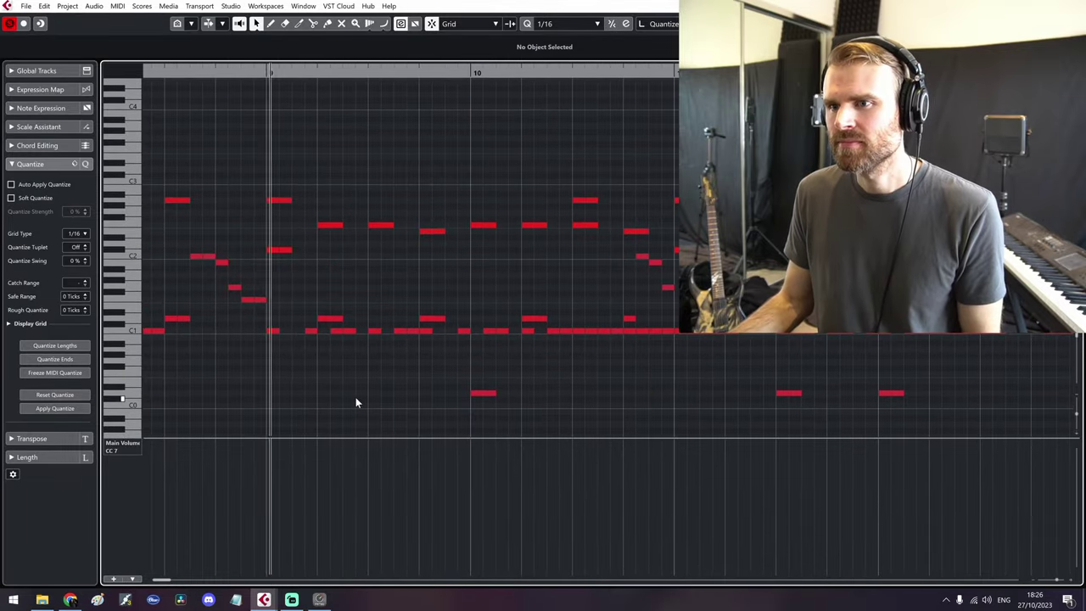
pyautogui.hscroll(3, 512, 404)
pyautogui.hscroll(1, 539, 394)
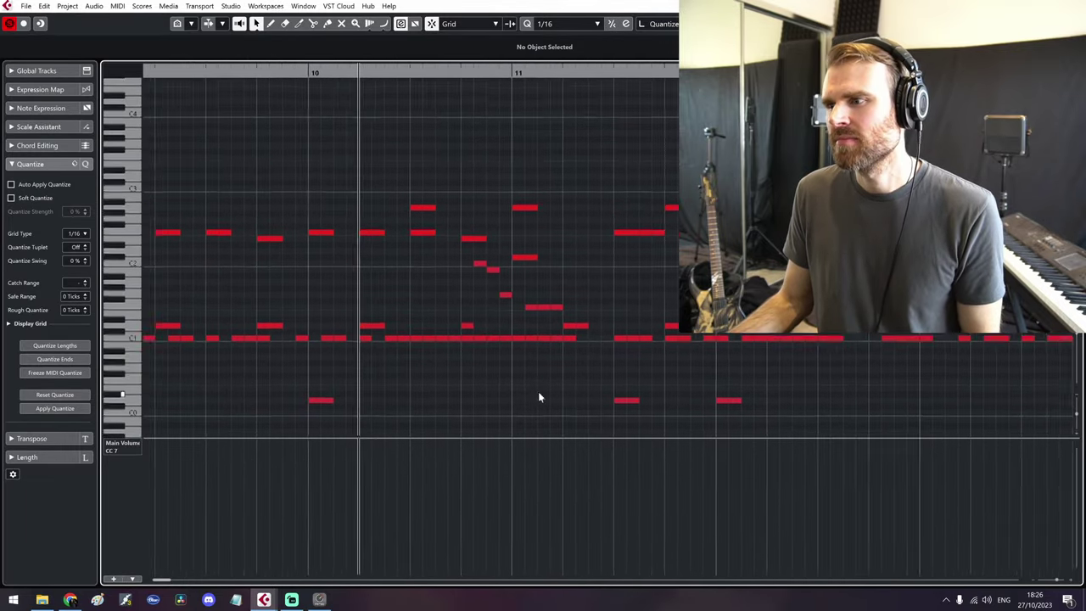
pyautogui.hscroll(2, 501, 391)
pyautogui.hscroll(3, 661, 373)
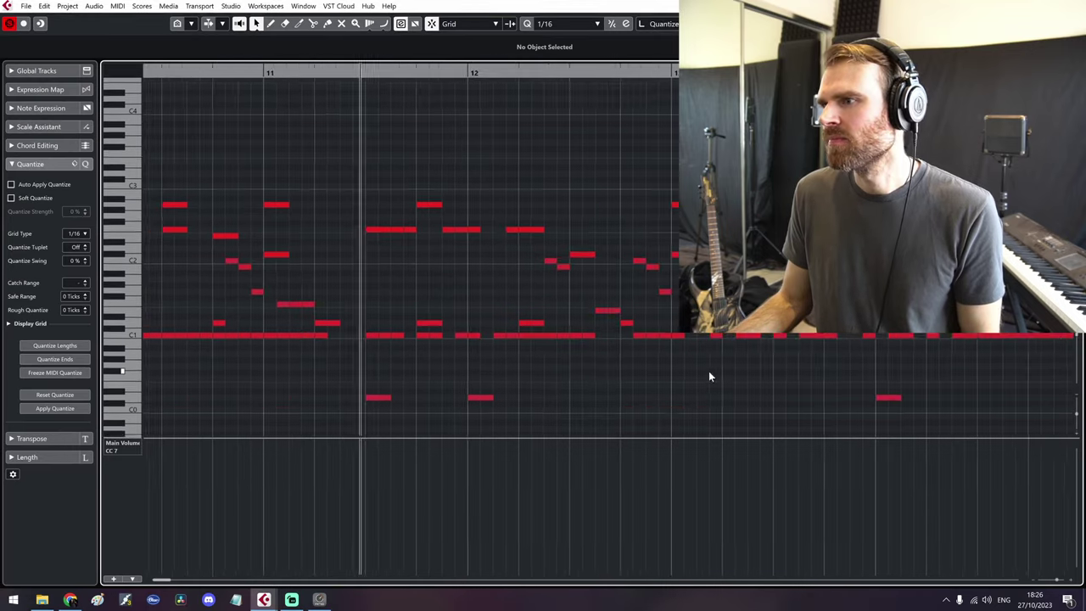
pyautogui.hscroll(4, 497, 374)
pyautogui.hscroll(1, 492, 373)
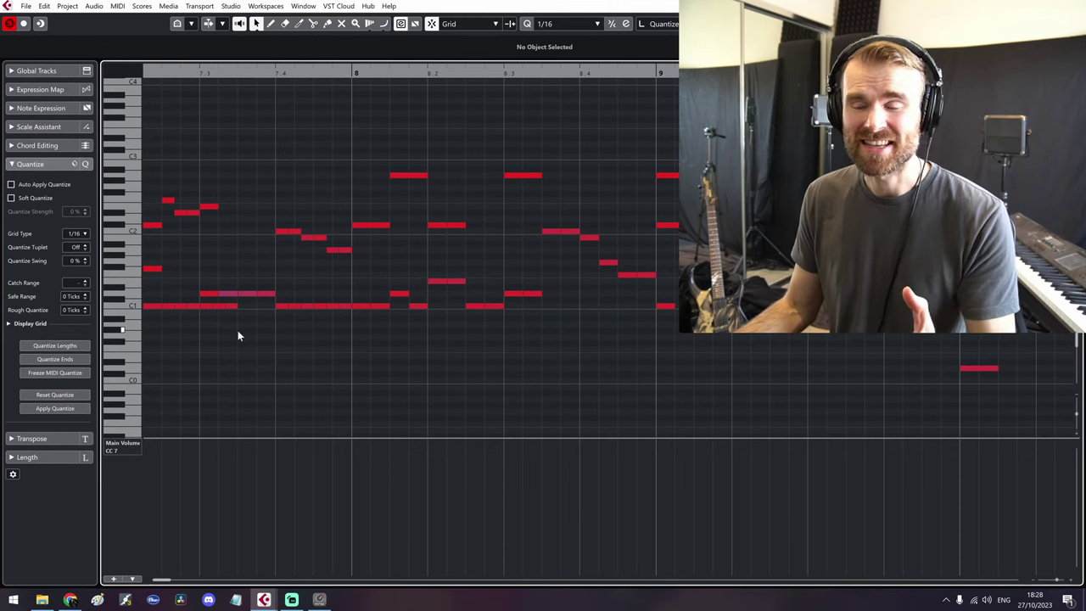
# Step: Switch the controller lane from main volume to Velocity and play the Drums part from beat 7.3
pyautogui.click(128, 444)
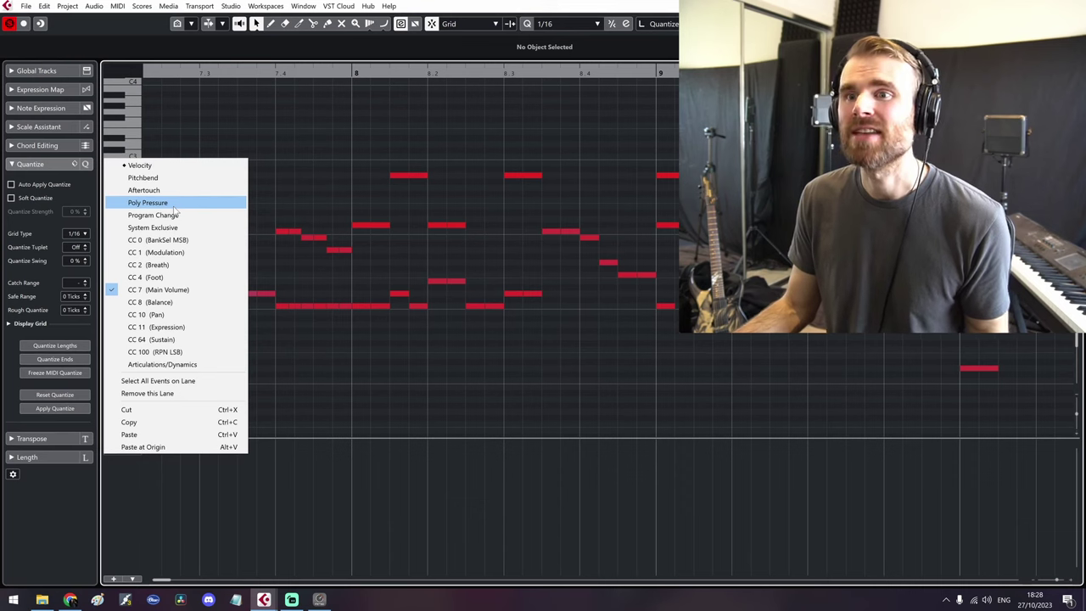
pyautogui.click(163, 166)
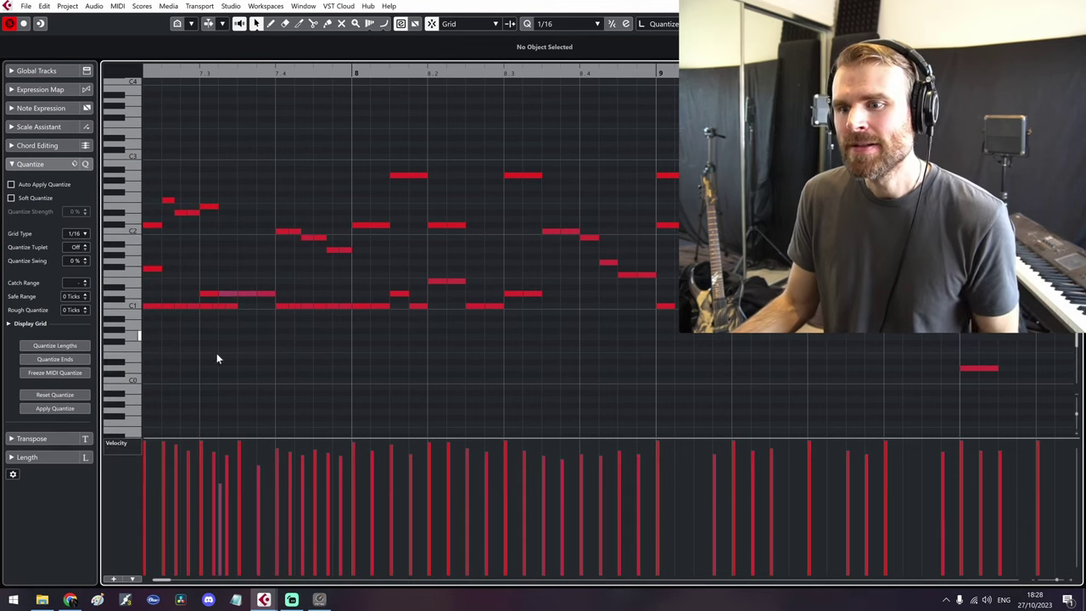
pyautogui.moveTo(233, 413); pyautogui.dragTo(214, 464)
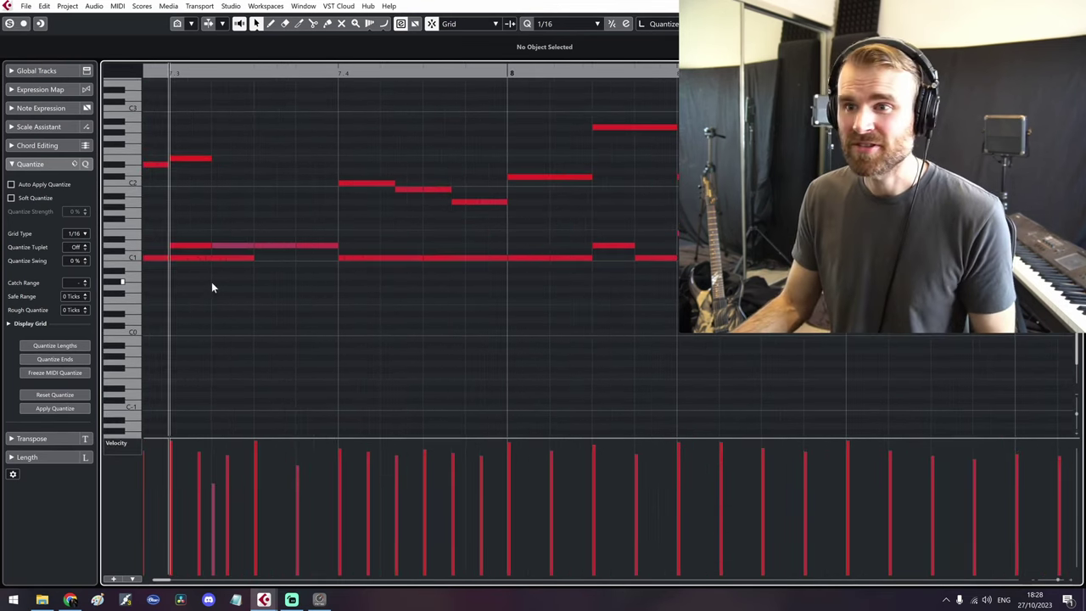
pyautogui.press('space')
pyautogui.scroll(-2, 252, 293)
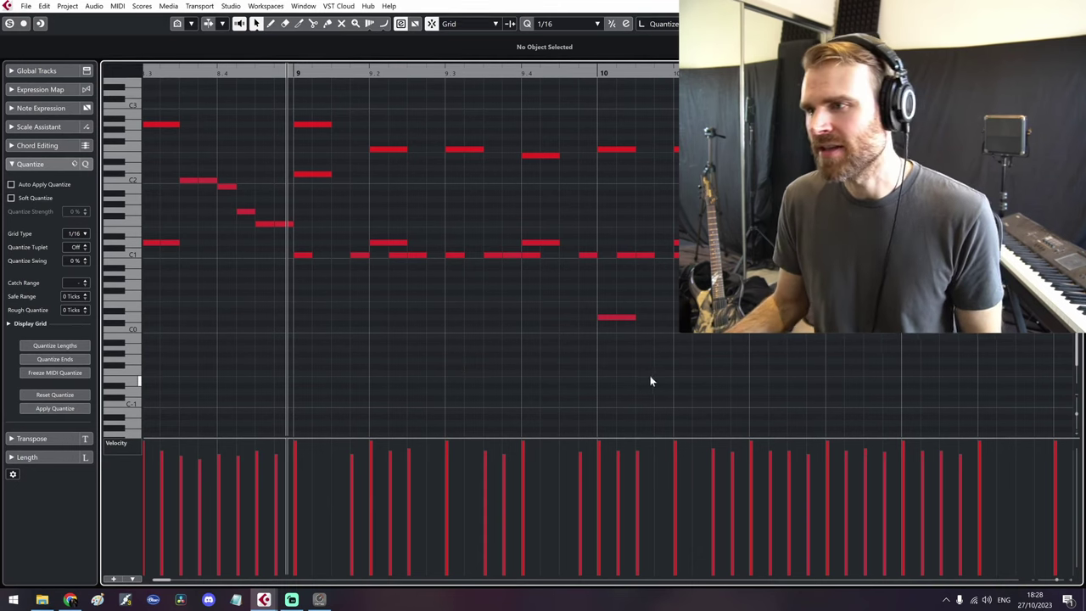
# Step: Play the Drums part onward from bar 9 and examine the note velocities up to bar 12
pyautogui.press('g')
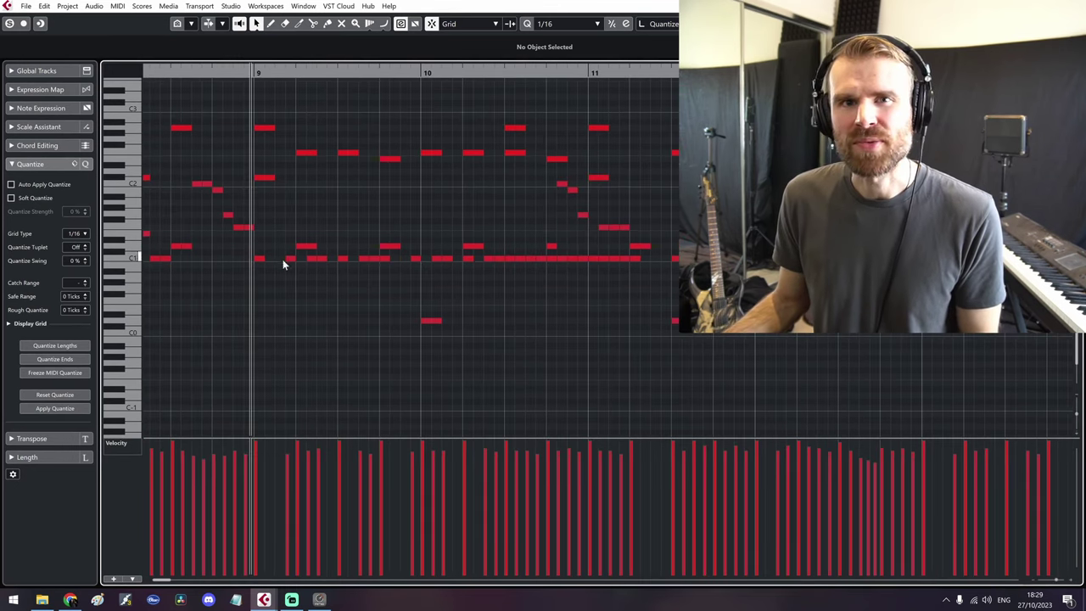
pyautogui.moveTo(286, 297); pyautogui.dragTo(301, 298)
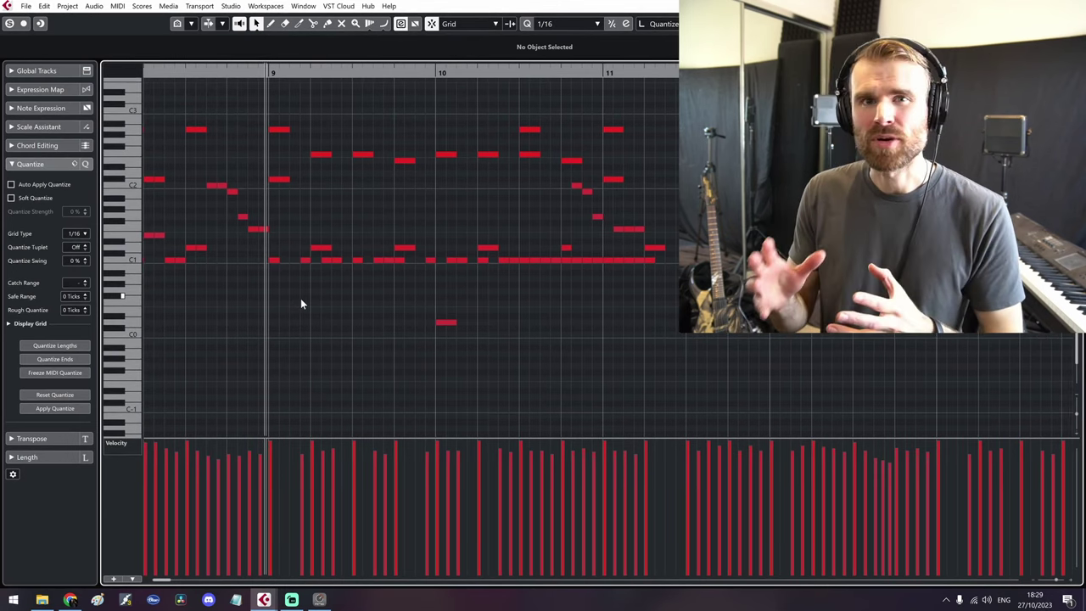
pyautogui.press('space')
pyautogui.press('h')
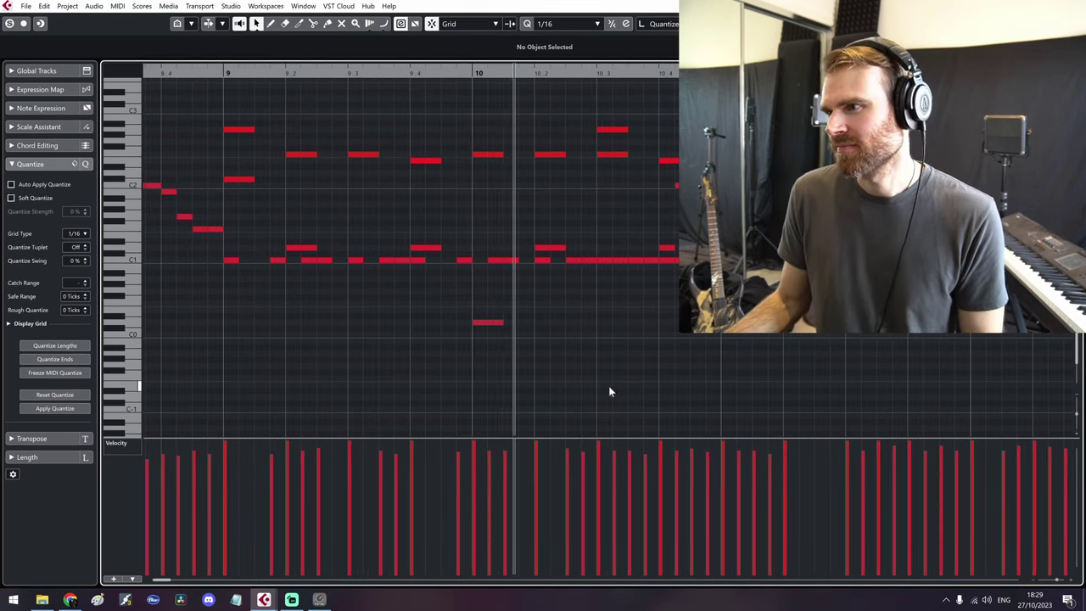
pyautogui.moveTo(611, 387); pyautogui.dragTo(180, 408)
pyautogui.scroll(1, 304, 388)
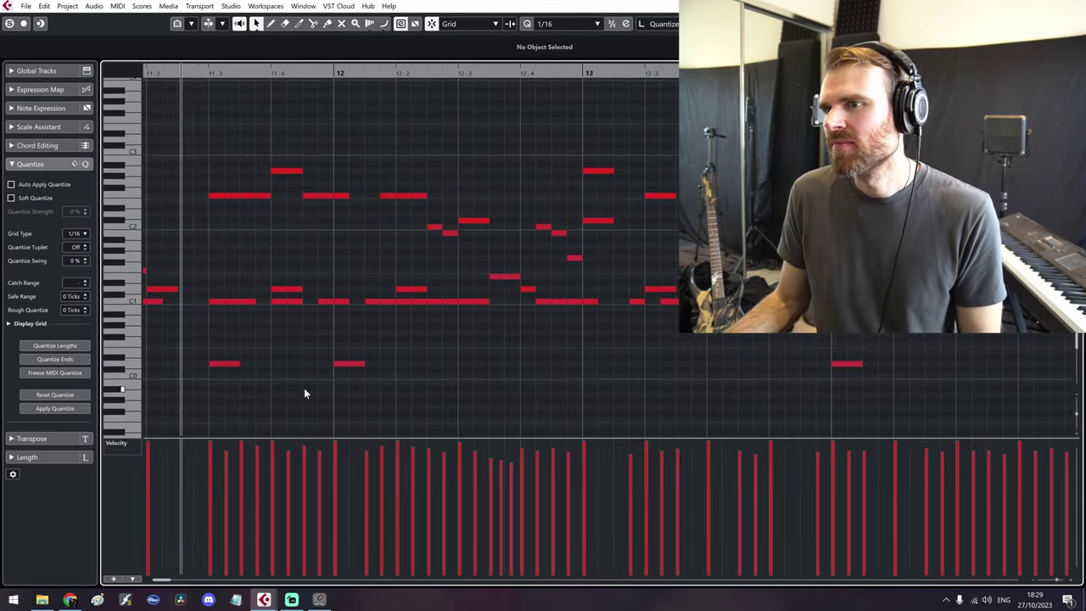
pyautogui.press('space')
# Step: Check the velocity of the F2 note at 11.4.4 and play the passage from beat 11.4
pyautogui.click(325, 195)
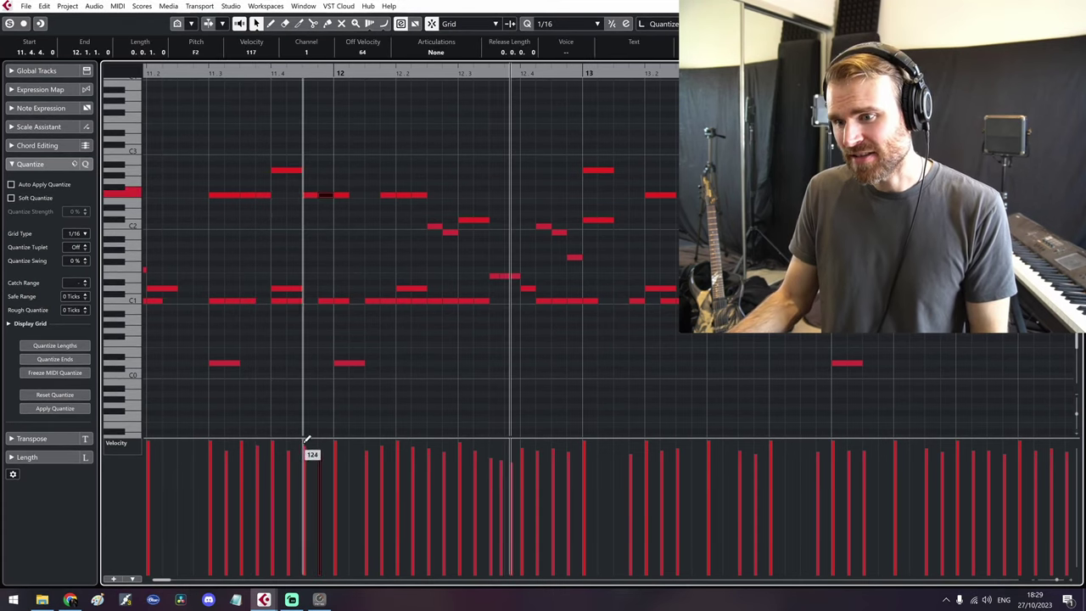
pyautogui.moveTo(271, 73); pyautogui.dragTo(271, 68)
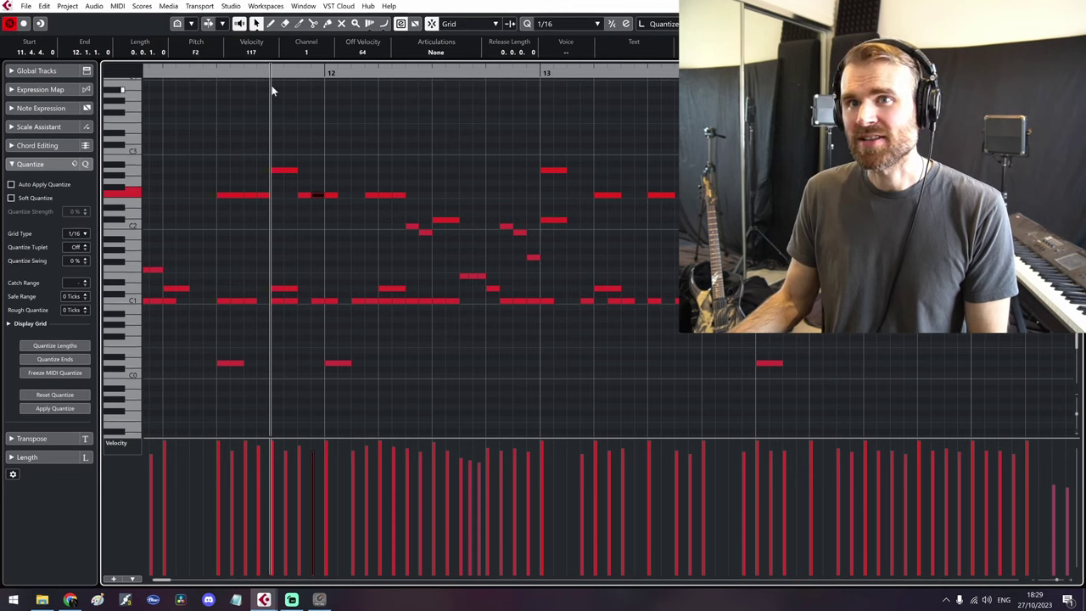
pyautogui.press('space')
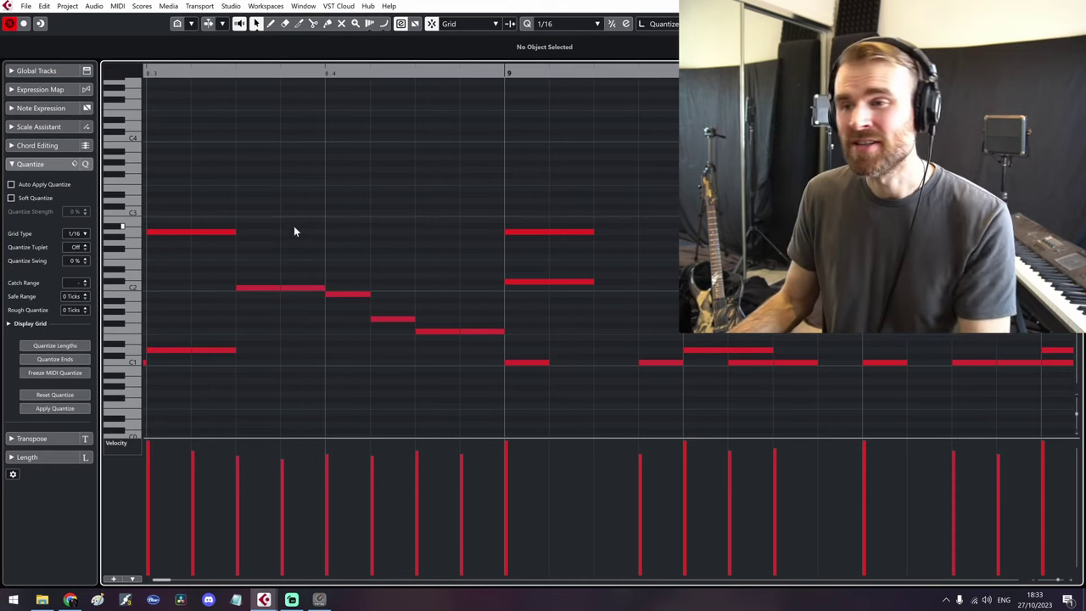
# Step: Select the six descending tom notes before bar 9, set Rough Quantize to 7 ticks and quantize them
pyautogui.moveTo(293, 225); pyautogui.dragTo(308, 224)
pyautogui.moveTo(499, 410); pyautogui.dragTo(281, 205)
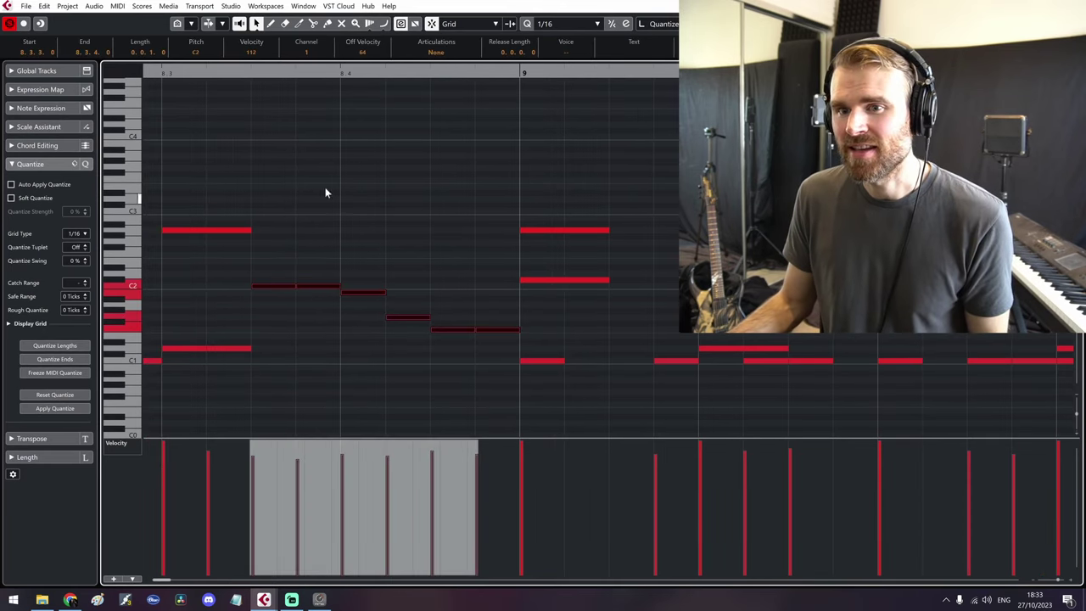
pyautogui.click(69, 310)
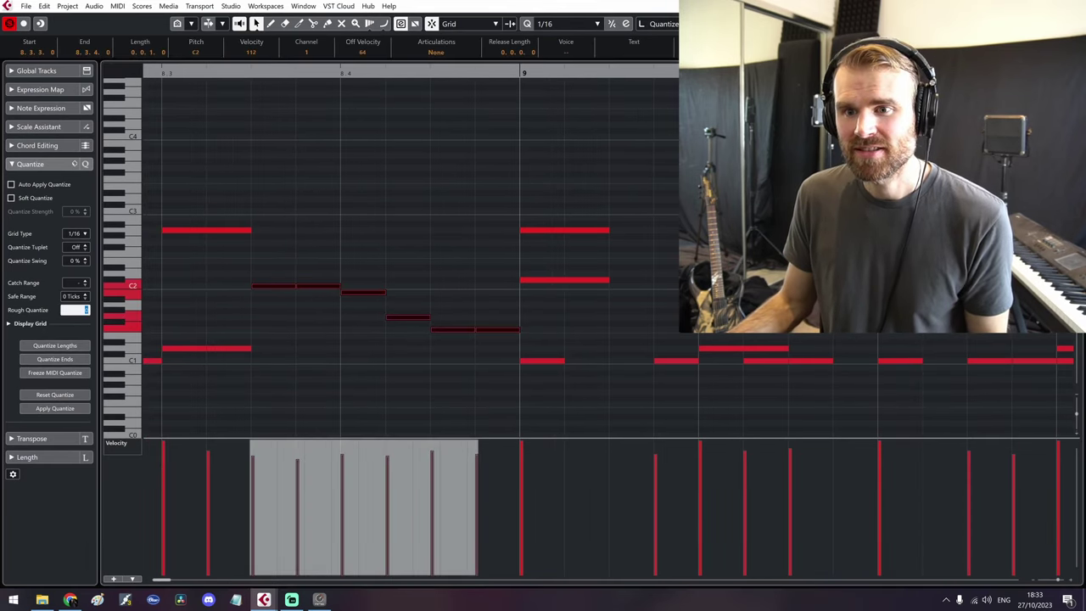
pyautogui.write('7')
pyautogui.press('Return')
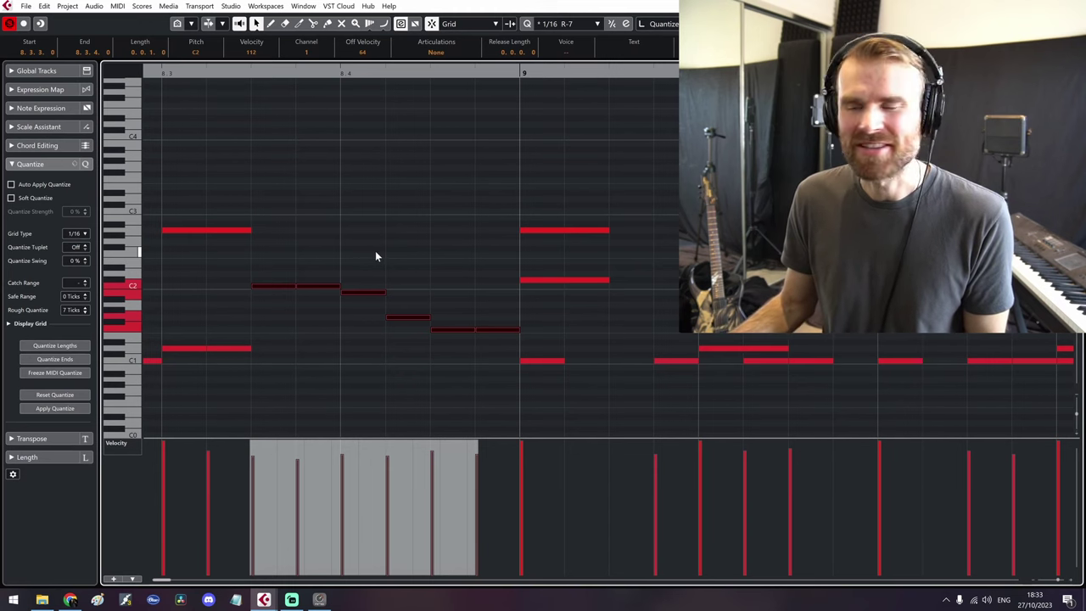
pyautogui.press('q')
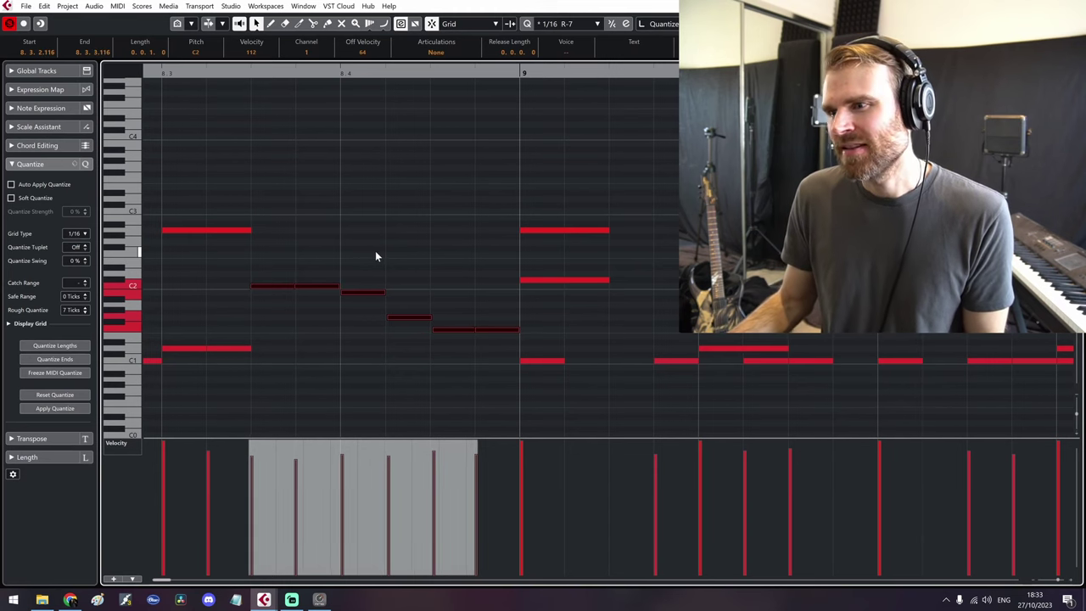
# Step: Try quantizing the selected tom notes once more and undo that extra pass
pyautogui.scroll(3, 357, 318)
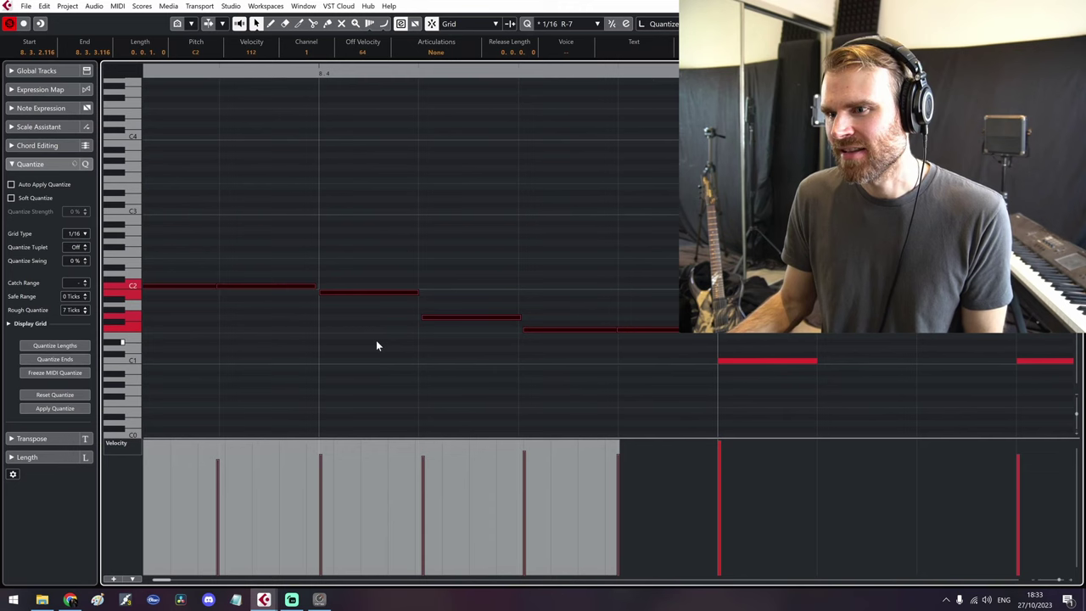
pyautogui.press('q')
pyautogui.hotkey('ctrl', 'z')
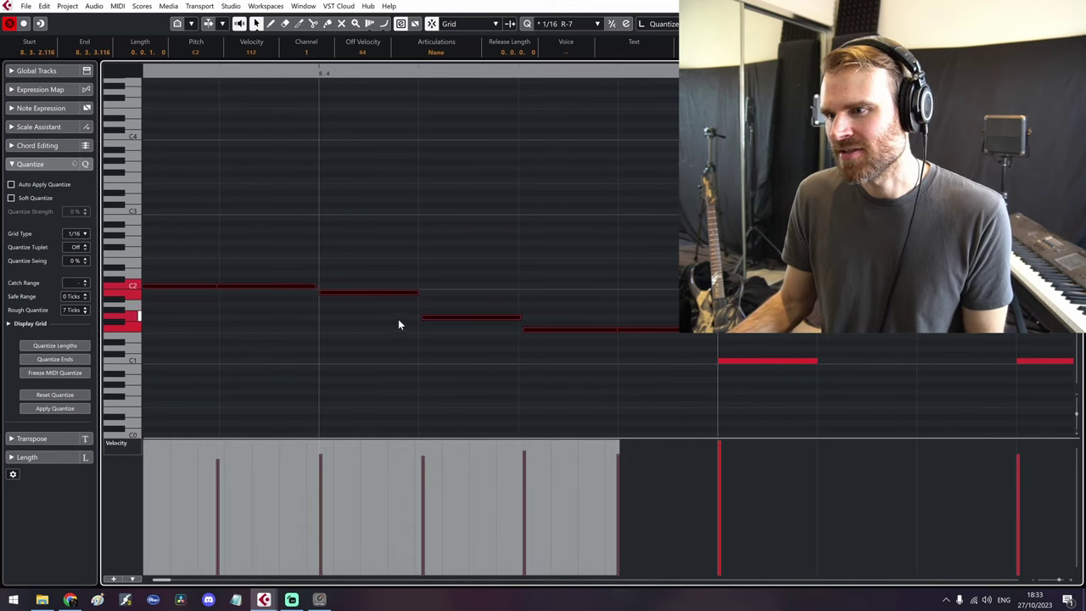
# Step: Clear the note selection and play the tom fill leading into bar 9 from beat 8.3
pyautogui.hscroll(-3, 460, 323)
pyautogui.click(278, 306)
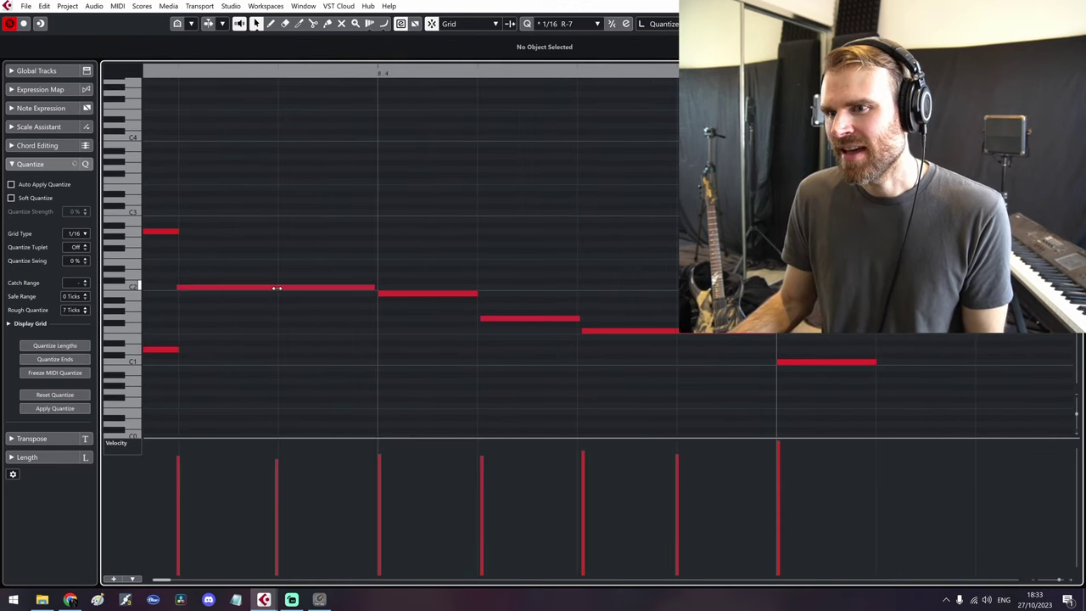
pyautogui.scroll(-2, 645, 345)
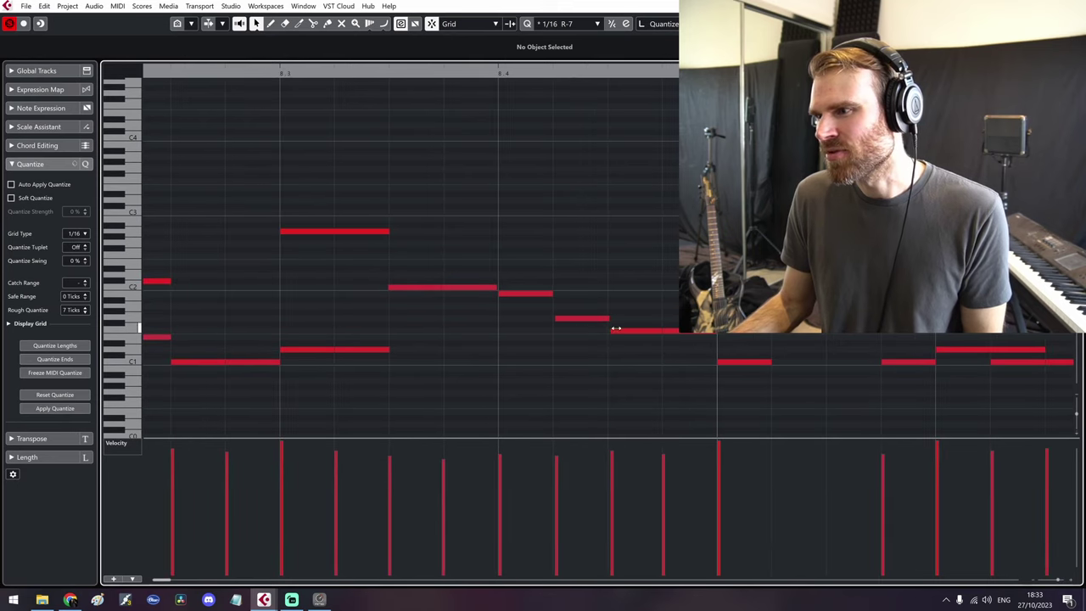
pyautogui.click(276, 75)
pyautogui.press('space')
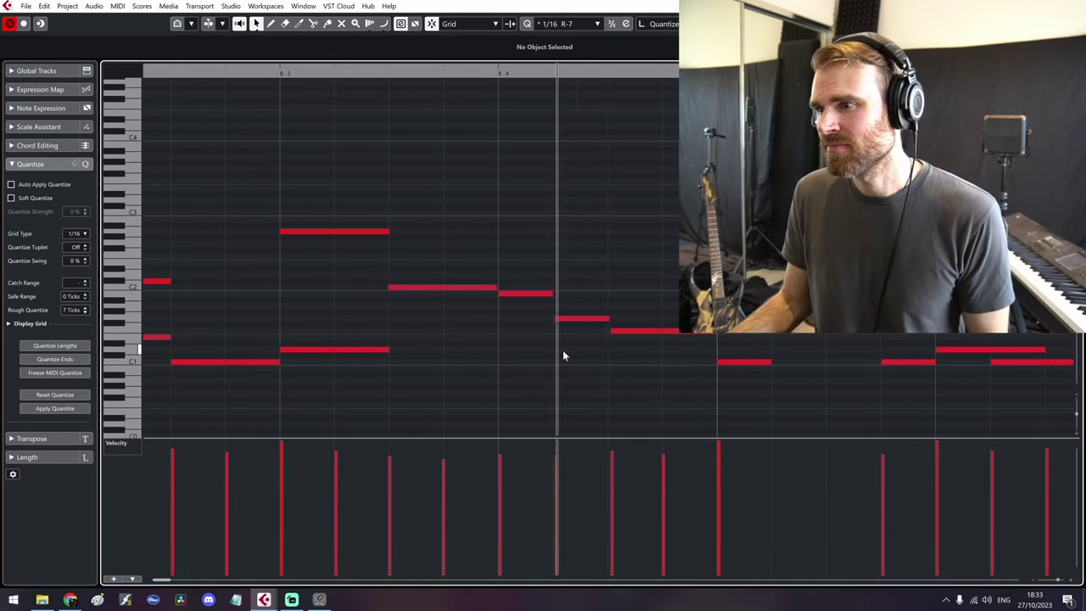
# Step: Select the six tom notes before bar 9, try quantizing them with Rough Quantize at 30 ticks, and undo it
pyautogui.moveTo(621, 356); pyautogui.dragTo(363, 241)
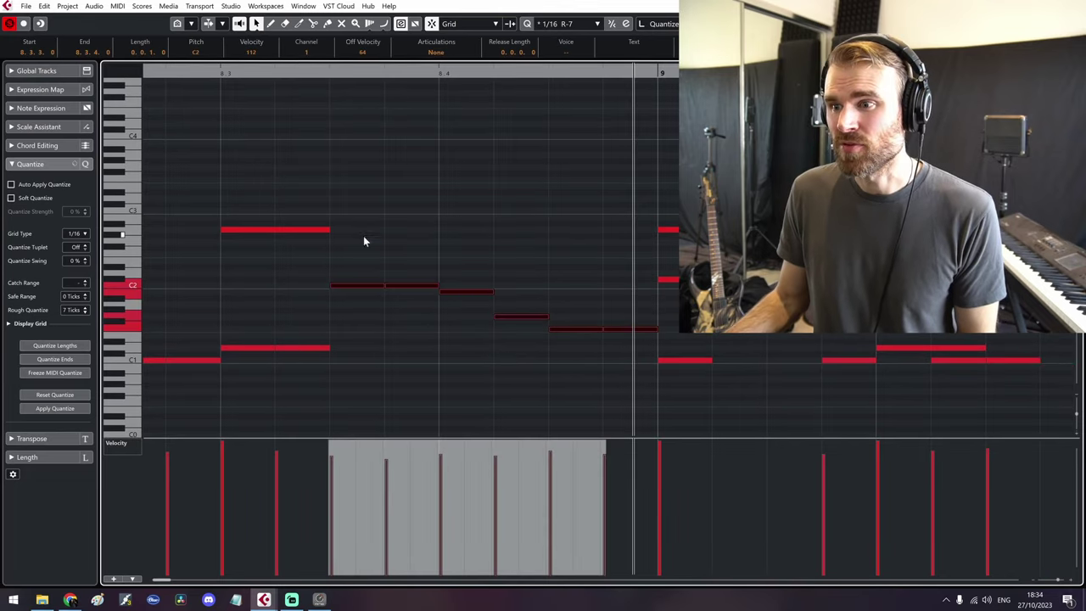
pyautogui.click(243, 72)
pyautogui.doubleClick(69, 311)
pyautogui.write('30')
pyautogui.press('Return')
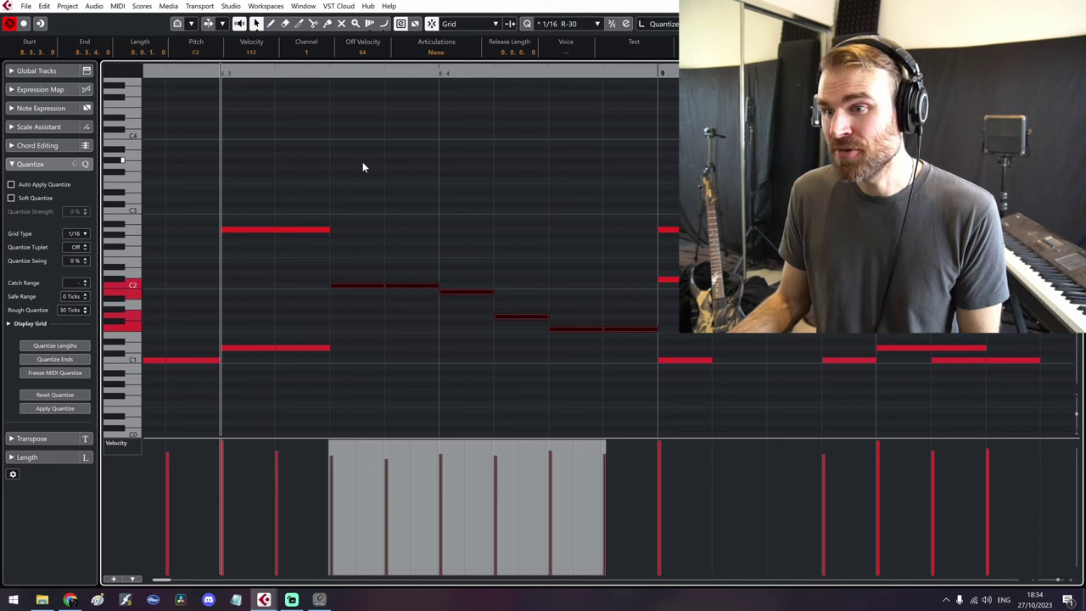
pyautogui.press('q')
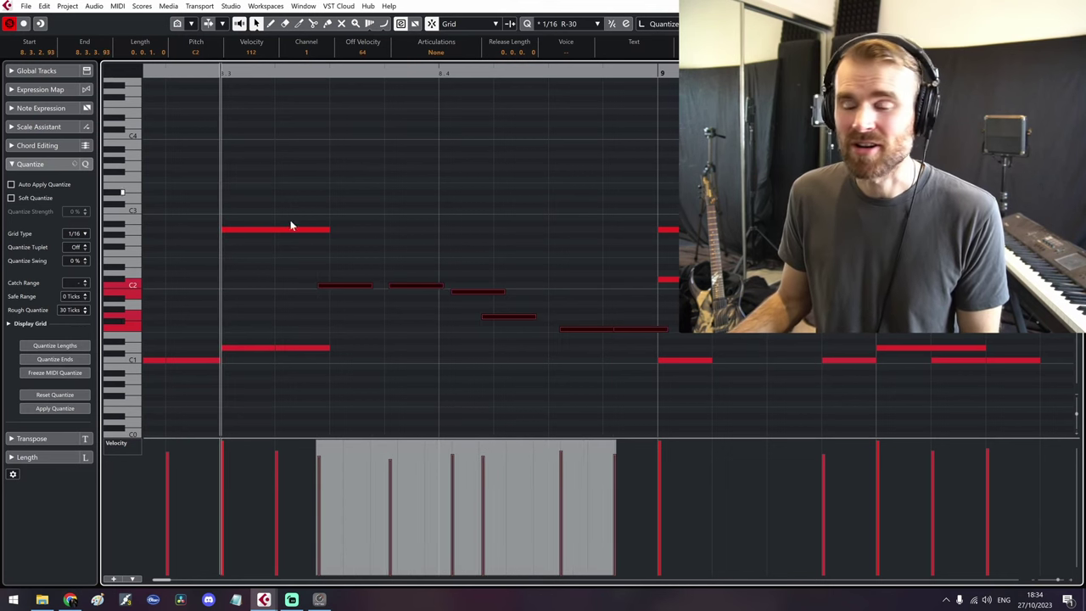
pyautogui.hotkey('ctrl', 'z')
# Step: Set Rough Quantize to 7 ticks and quantize the selected tom notes
pyautogui.doubleClick(70, 310)
pyautogui.write('7')
pyautogui.press('Return')
pyautogui.press('q')
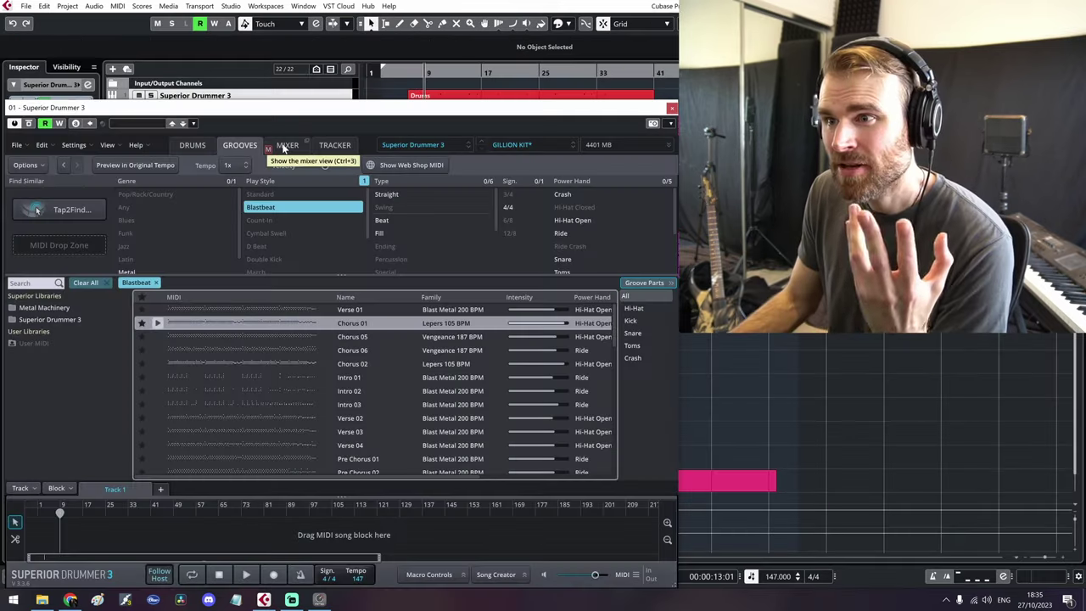
# Step: Switch to Superior Drummer 3's mixer and look through the channels from Kick In to Out 1/2
pyautogui.click(287, 145)
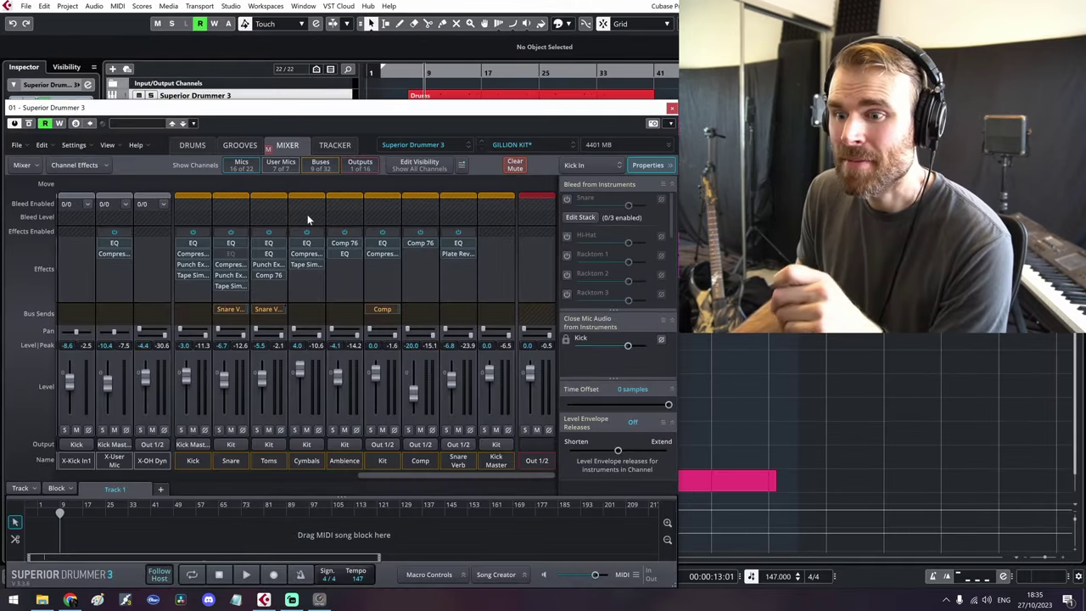
pyautogui.moveTo(405, 477); pyautogui.dragTo(65, 460)
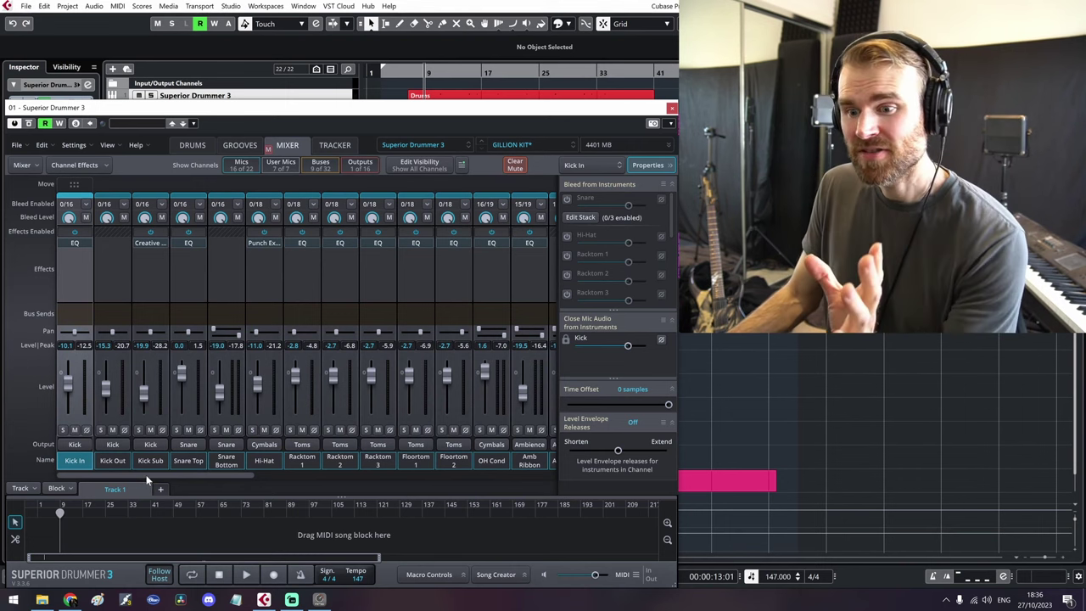
pyautogui.moveTo(146, 480); pyautogui.dragTo(458, 476)
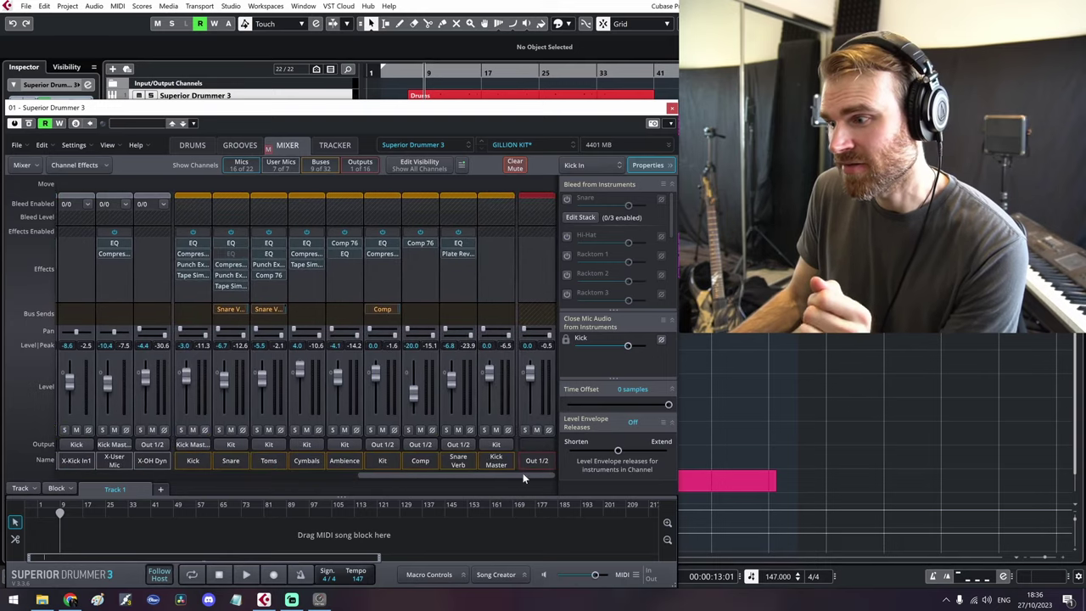
pyautogui.moveTo(515, 482); pyautogui.dragTo(68, 537)
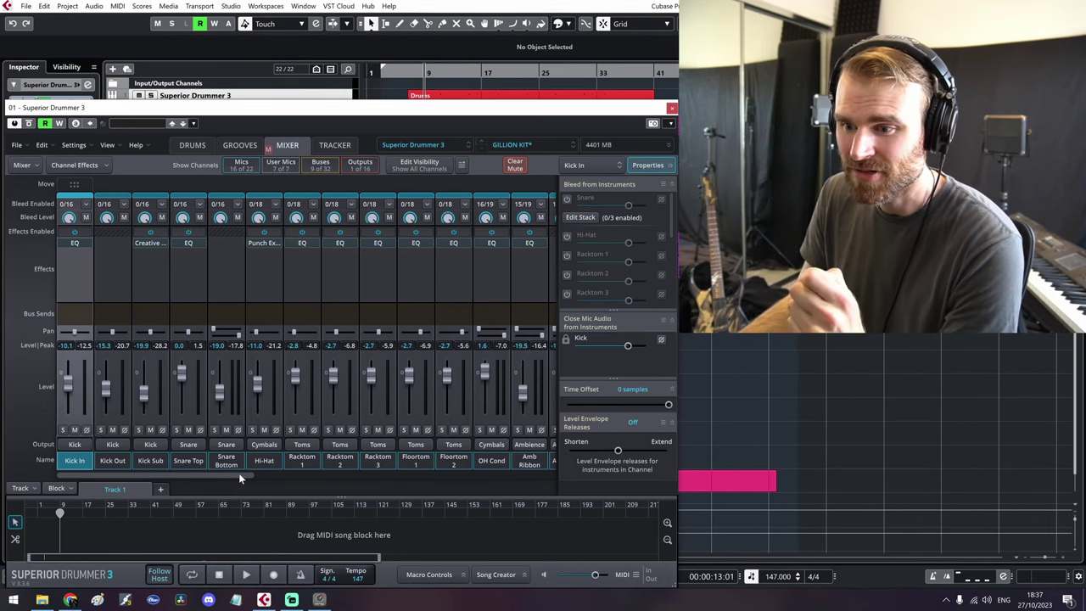
# Step: Select the individual mic channels one by one, from Kick Sub and the snare mics through Hi-Hat to the rack toms
pyautogui.click(150, 461)
pyautogui.click(189, 460)
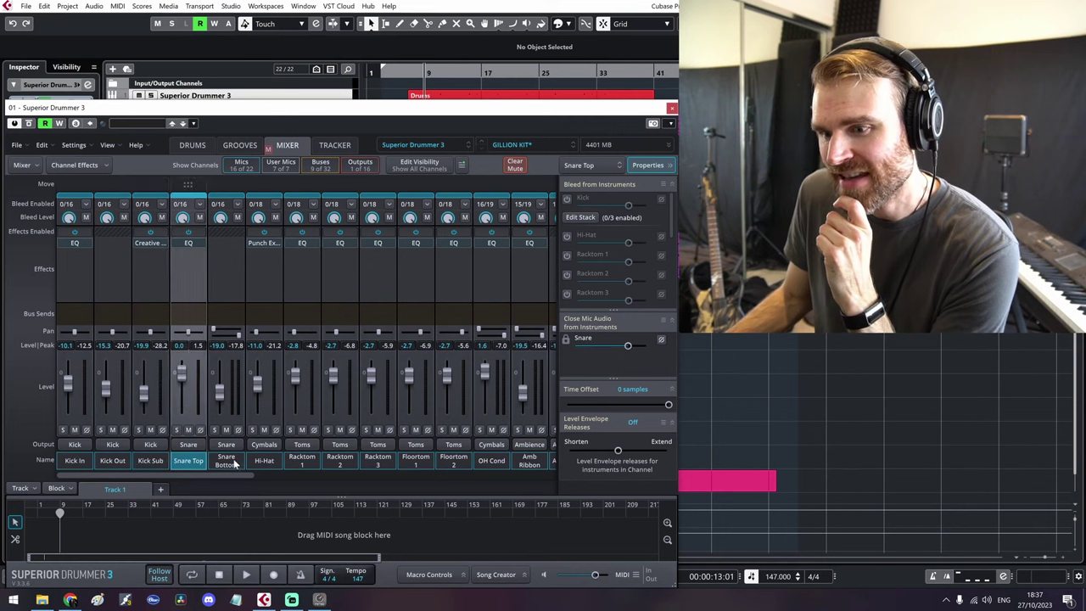
pyautogui.click(226, 460)
pyautogui.click(264, 460)
pyautogui.click(302, 461)
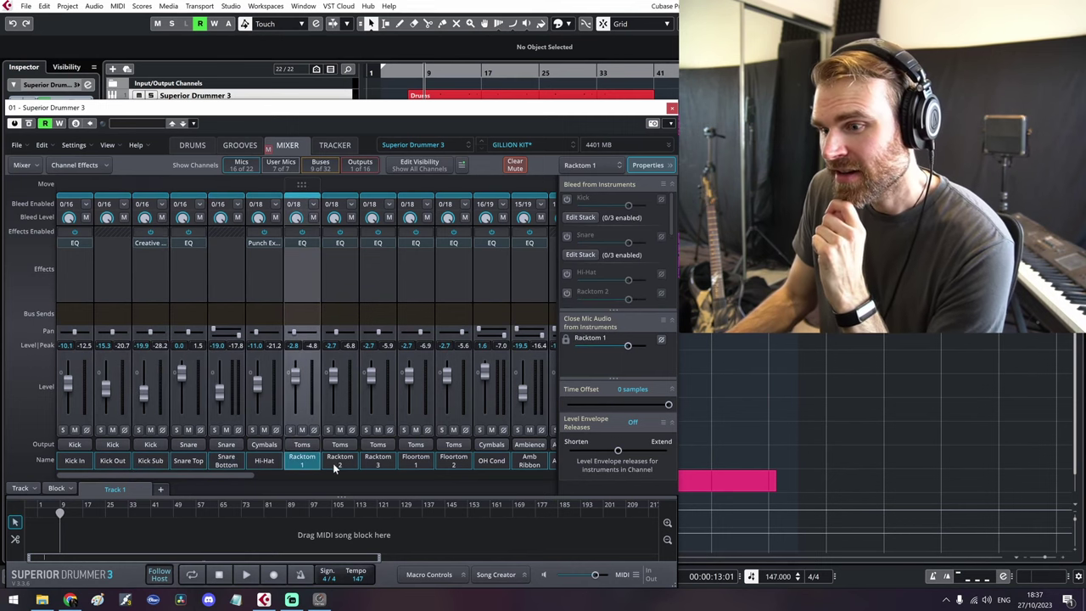
pyautogui.click(335, 462)
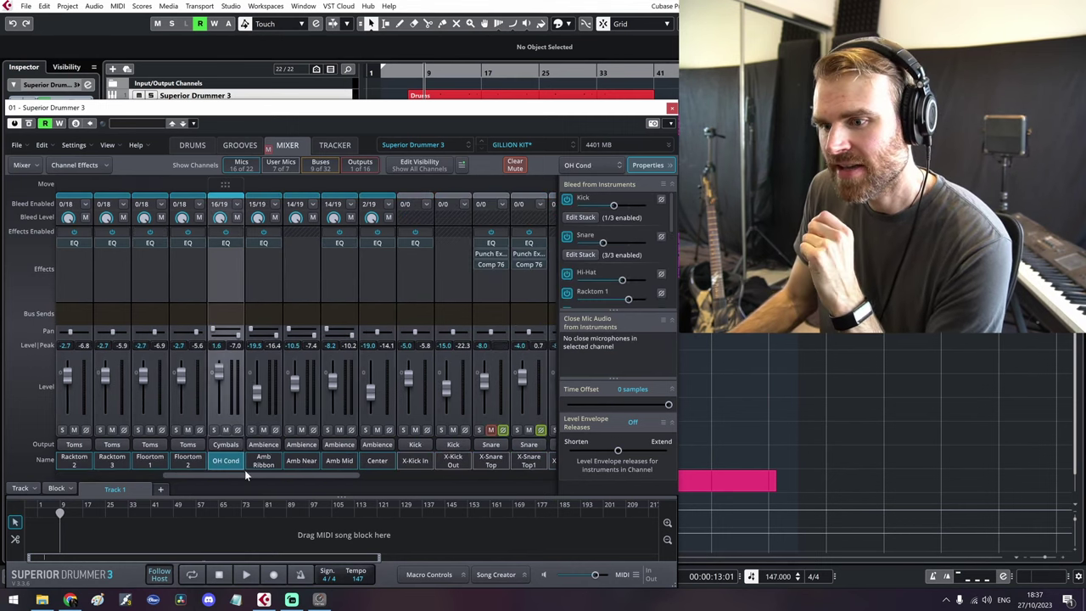
pyautogui.moveTo(244, 473); pyautogui.dragTo(265, 473)
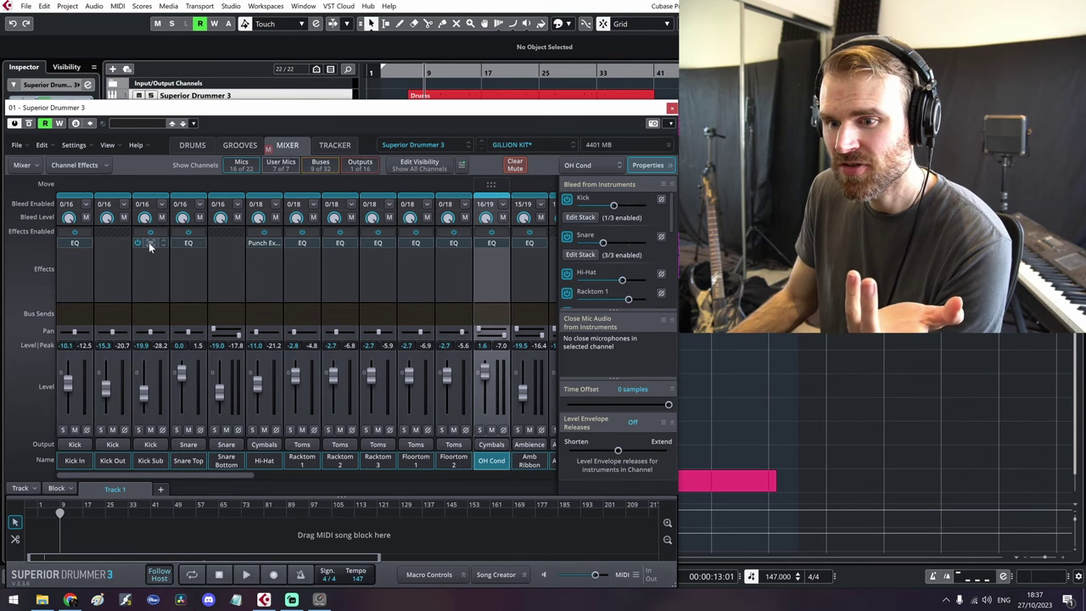
# Step: Inspect the insert effect on the Kick Sub channel and the EQ on the Snare Top channel
pyautogui.click(149, 246)
pyautogui.click(174, 260)
pyautogui.click(453, 236)
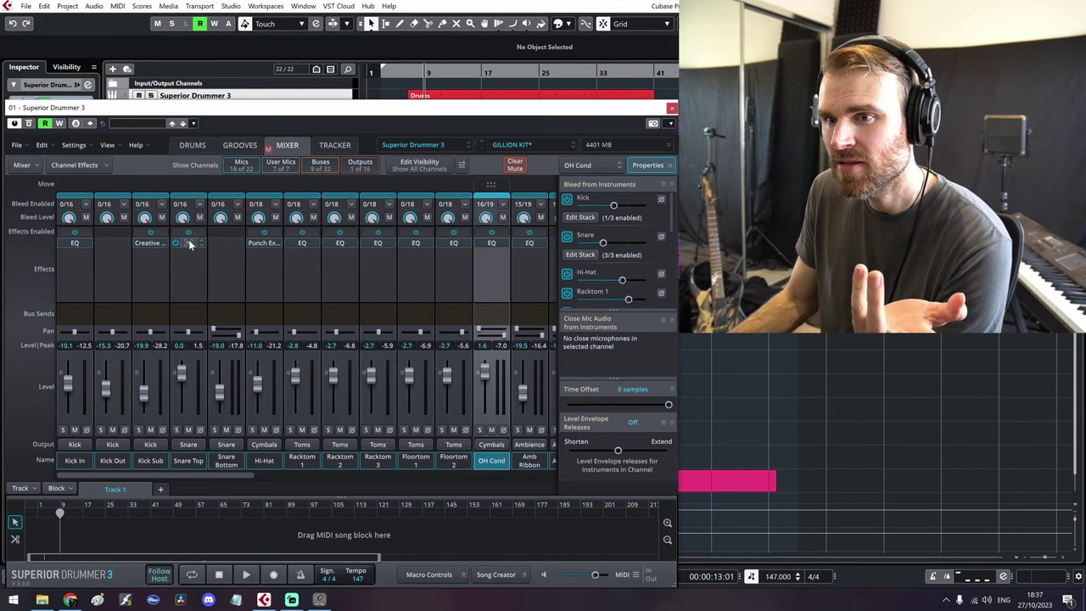
pyautogui.click(190, 244)
pyautogui.click(255, 258)
# Step: Select the Kick, Snare, Toms, Cymbals and Ambience buses in turn to show how the mics are grouped
pyautogui.click(292, 474)
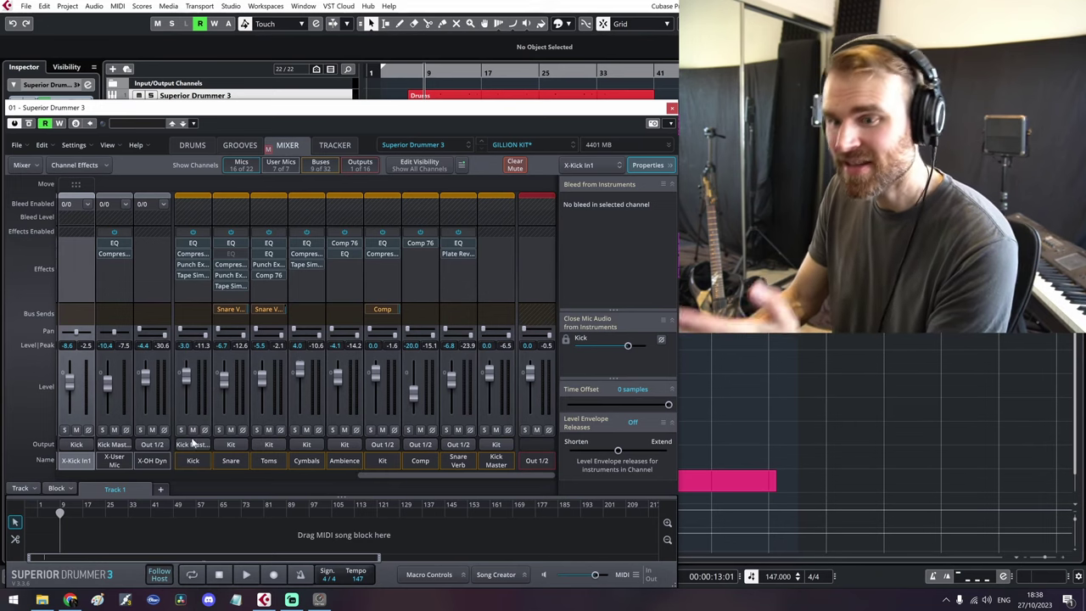
pyautogui.click(191, 461)
pyautogui.click(231, 463)
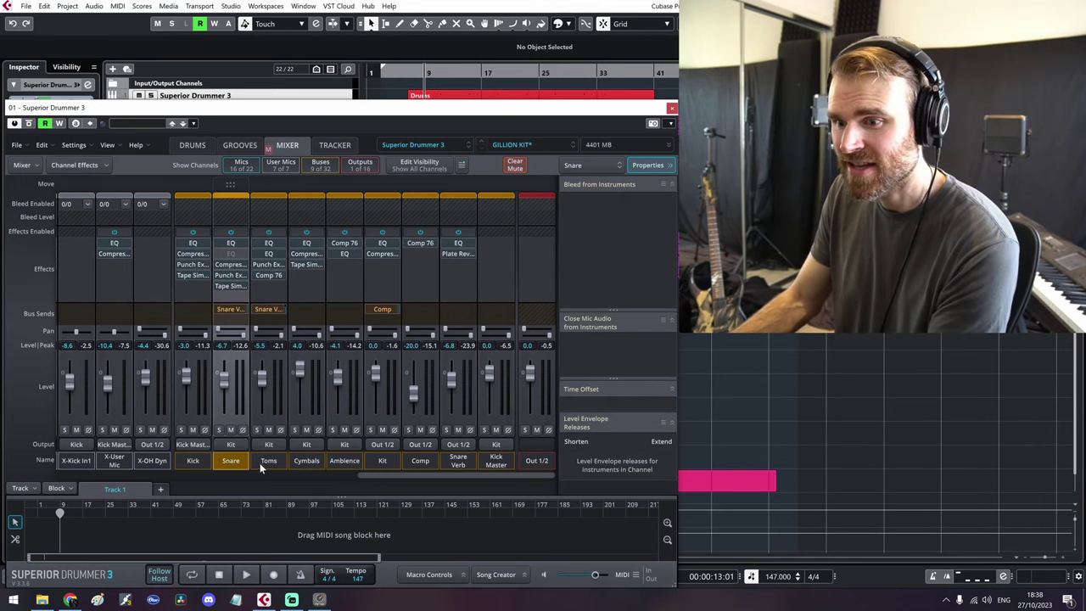
pyautogui.click(264, 464)
pyautogui.click(305, 463)
pyautogui.click(344, 463)
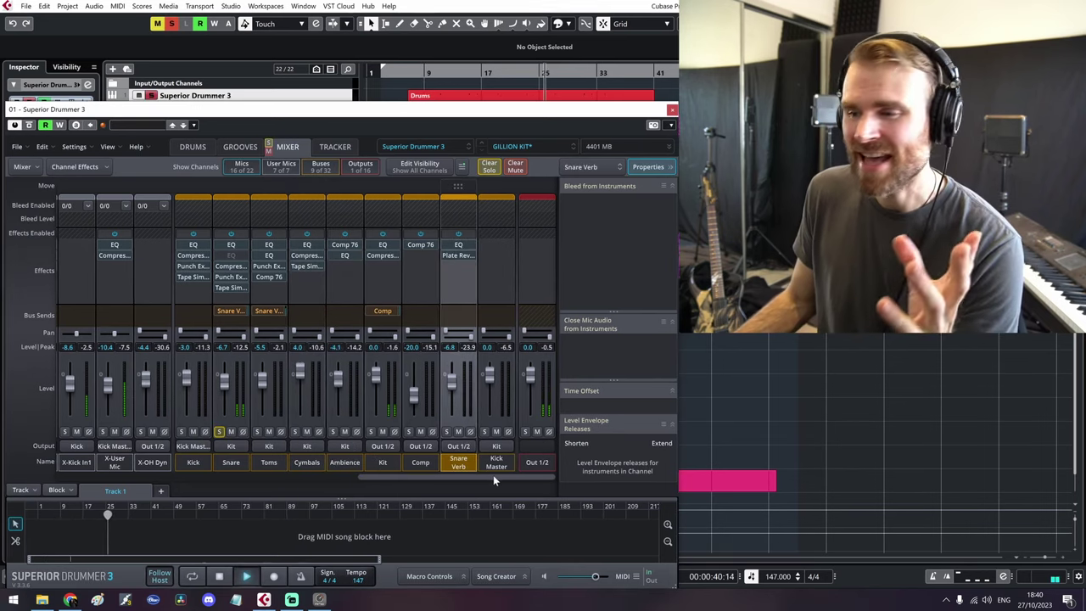
# Step: Select the Snare Top and Snare Bottom mics and audition them with solo
pyautogui.moveTo(493, 475); pyautogui.dragTo(143, 480)
pyautogui.click(186, 462)
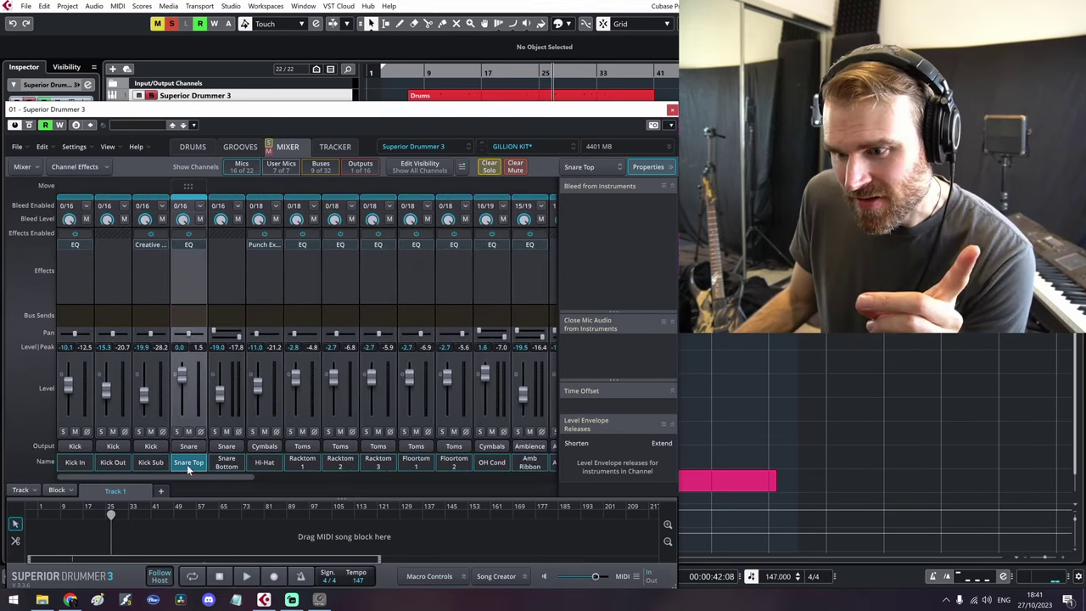
pyautogui.click(227, 462)
pyautogui.click(215, 431)
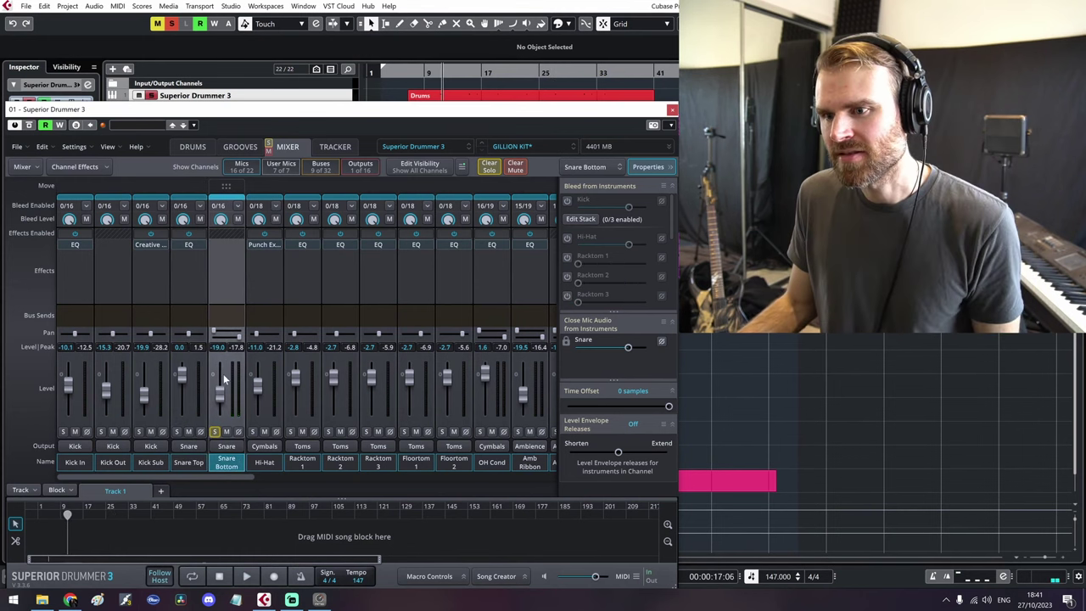
pyautogui.click(176, 431)
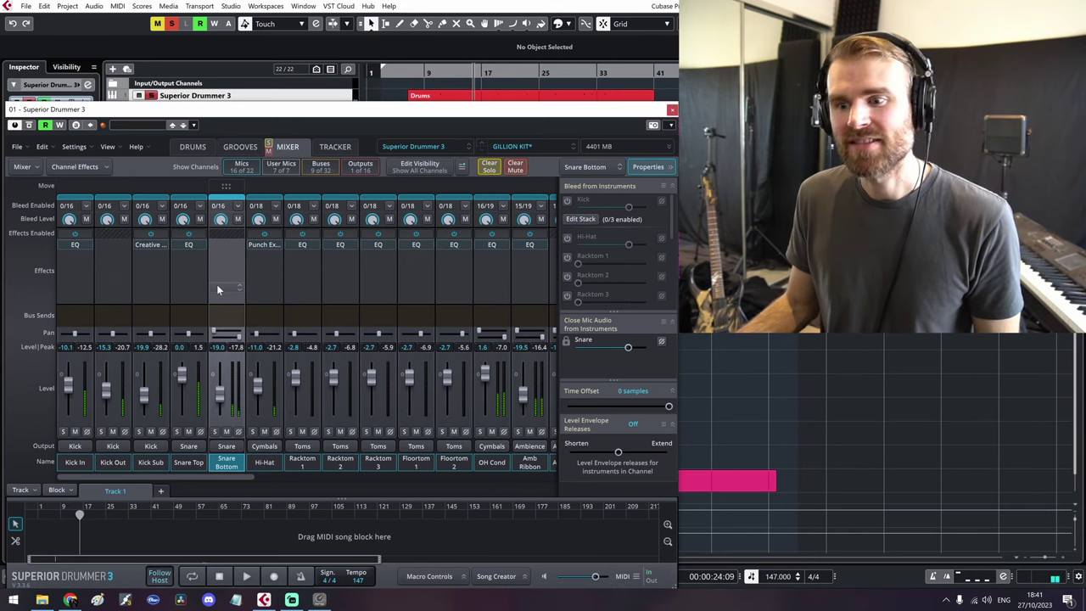
# Step: Select the Snare bus and follow its bus send to the Snare Verb bus
pyautogui.moveTo(237, 479); pyautogui.dragTo(468, 478)
pyautogui.click(245, 464)
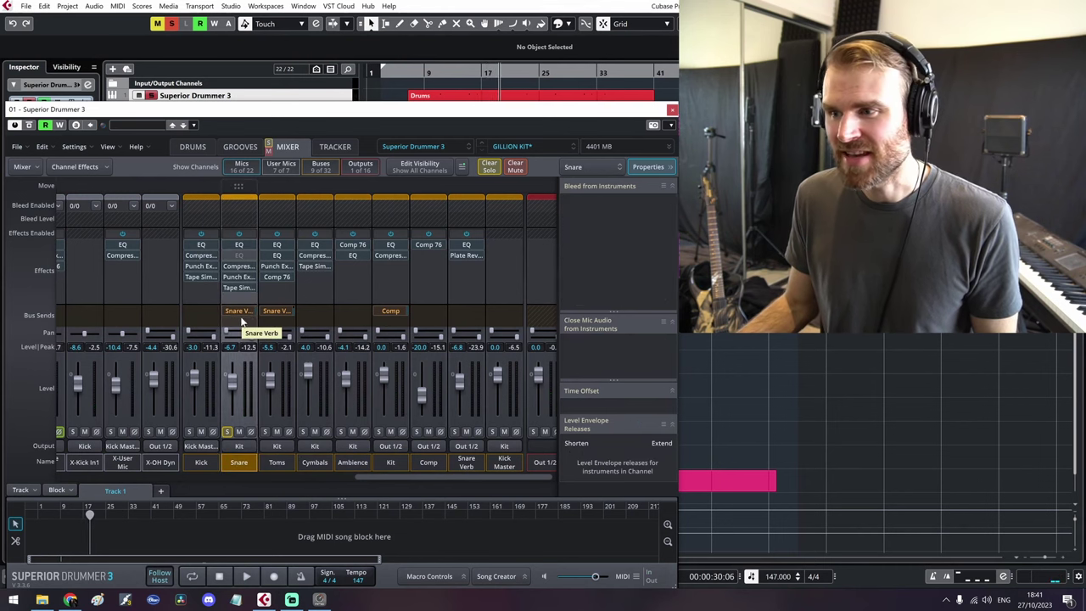
pyautogui.click(471, 466)
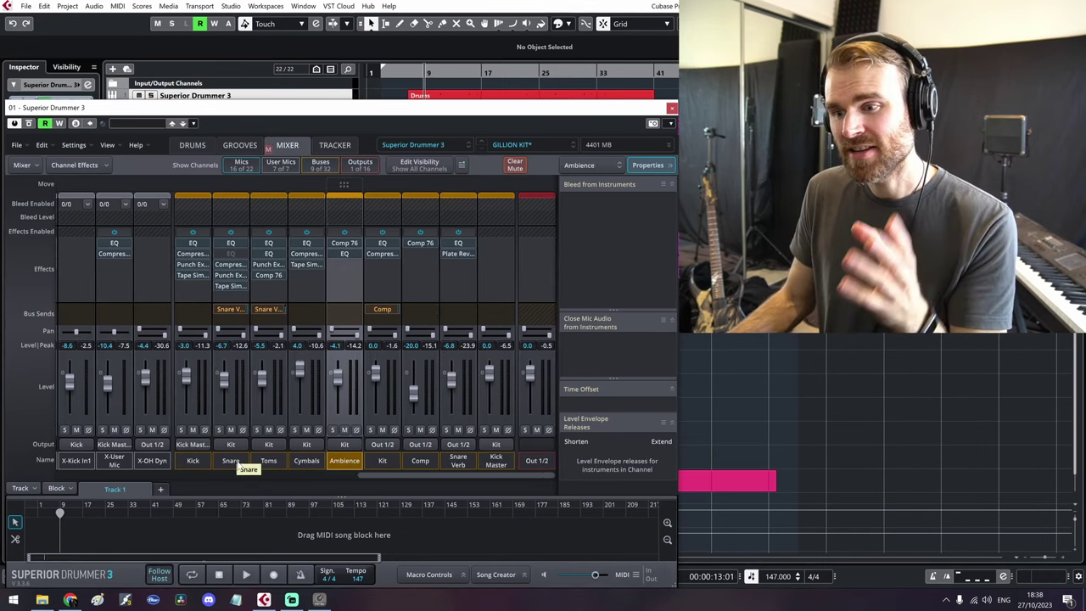
# Step: Select the Snare Verb bus, examine the curve of its EQ insert and close the EQ
pyautogui.click(456, 464)
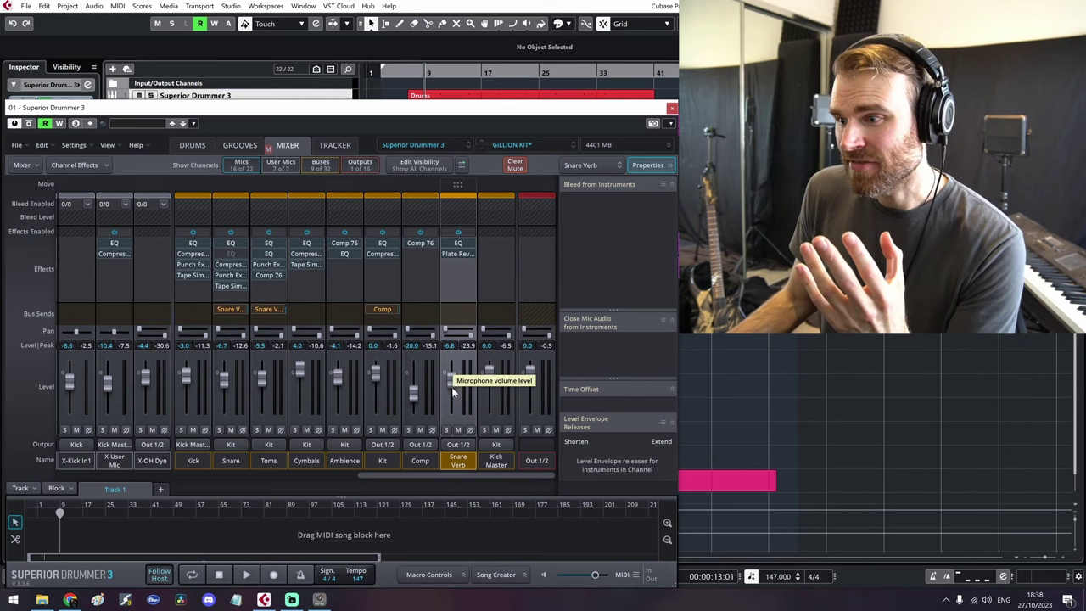
pyautogui.moveTo(458, 250)
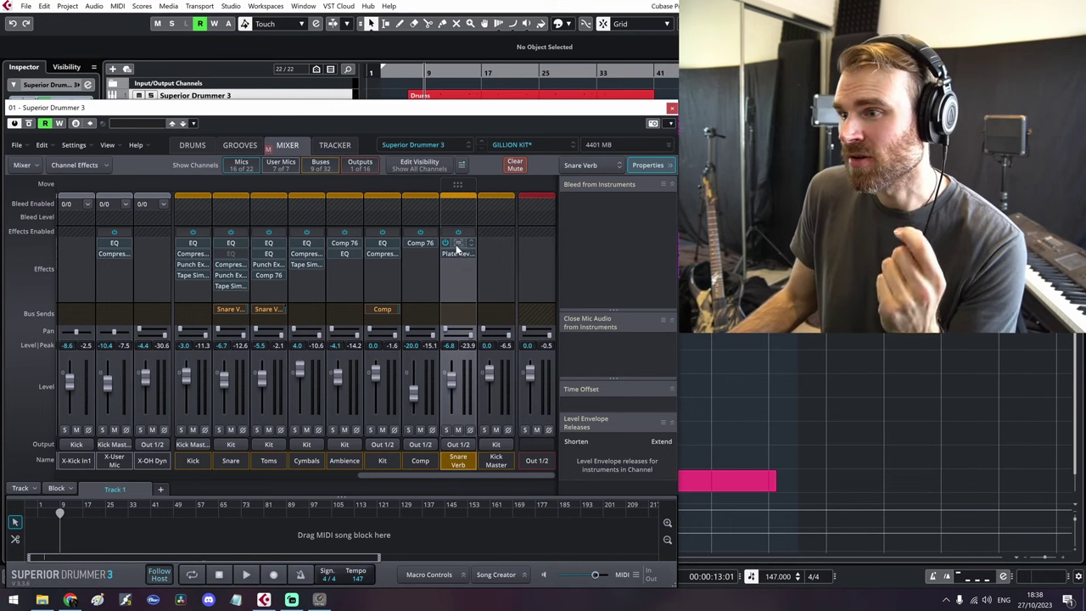
pyautogui.click(458, 244)
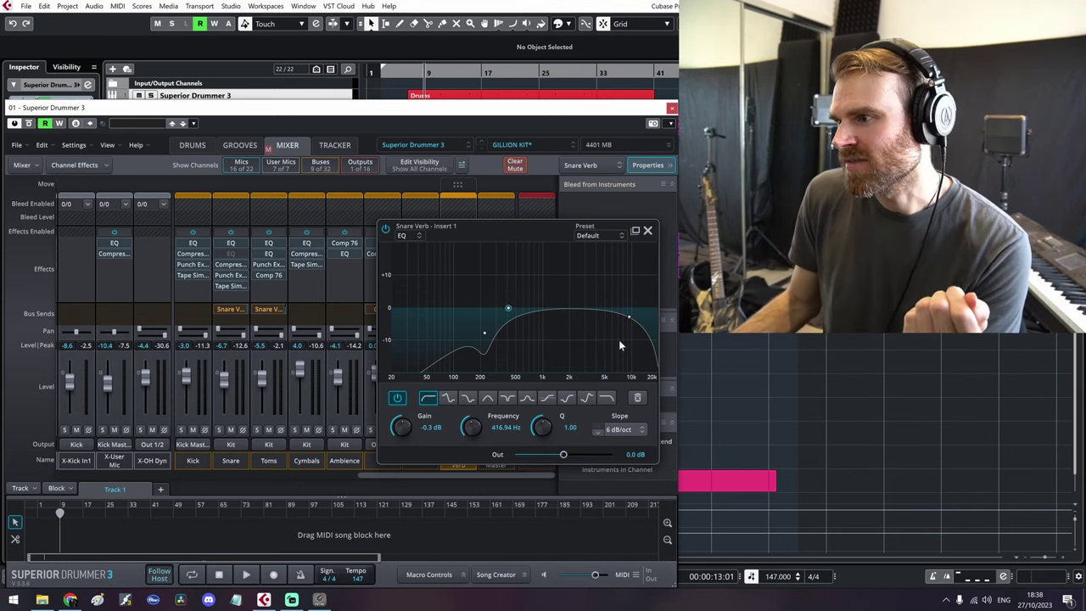
pyautogui.click(647, 231)
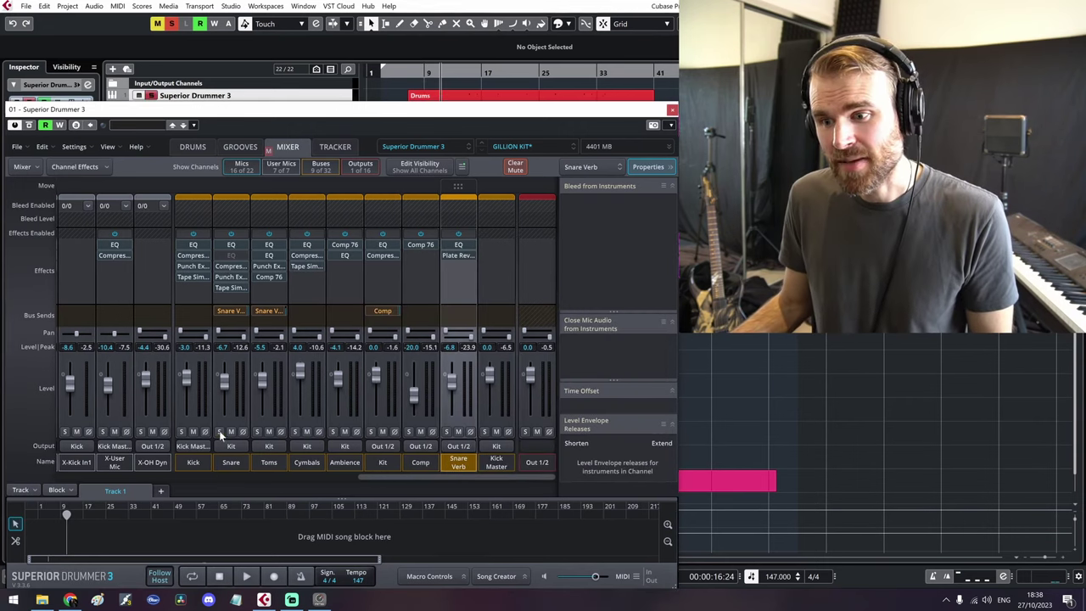
# Step: Play the drums with the Snare bus soloed and boost its EQ by 6.4 dB at about 246 Hz with Q 2.17
pyautogui.press('space')
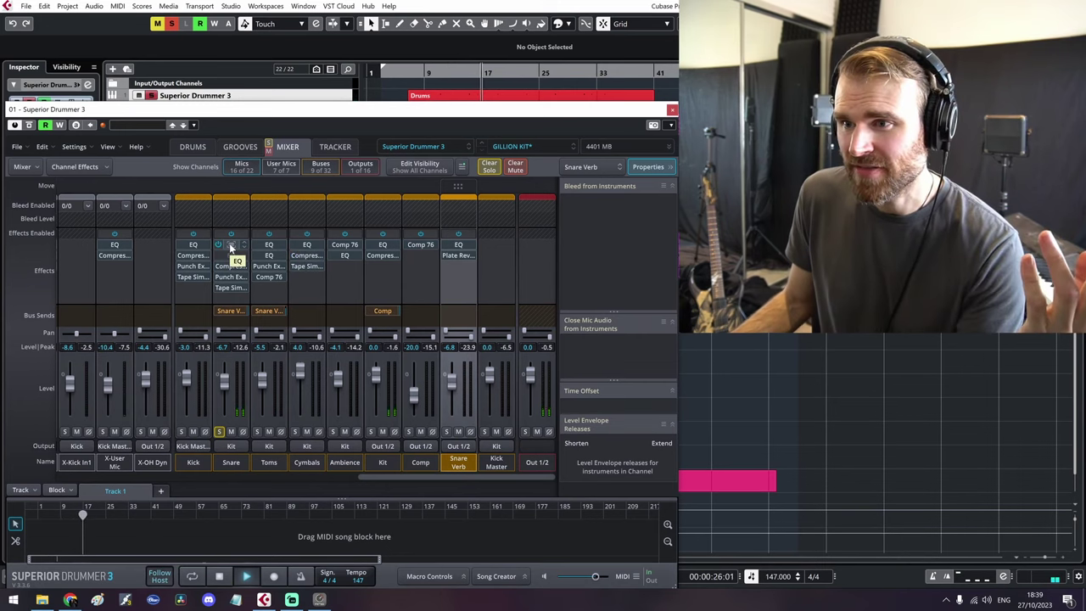
pyautogui.click(231, 245)
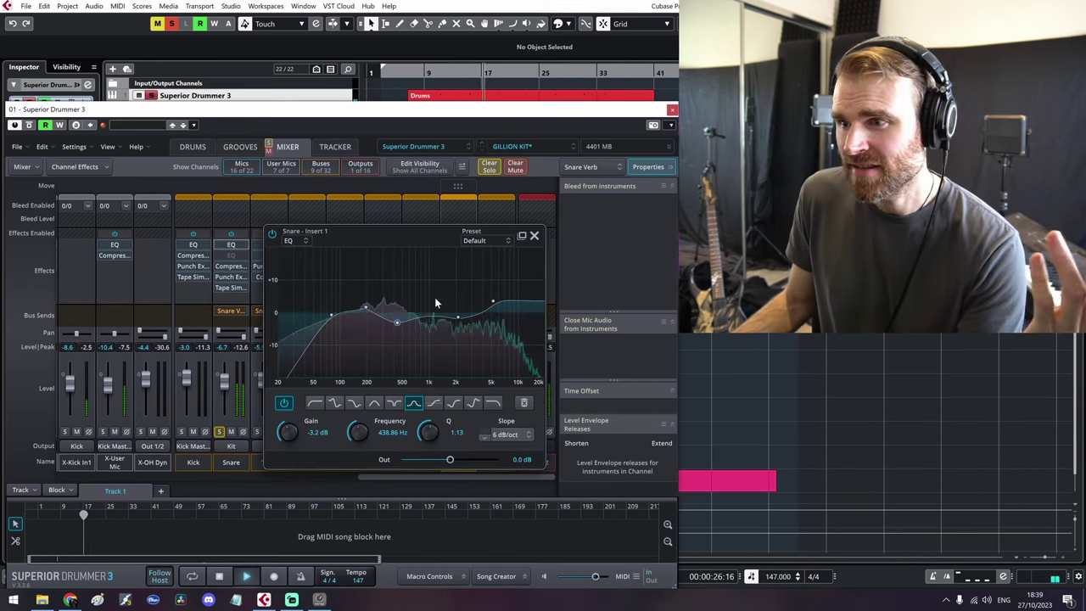
pyautogui.moveTo(417, 230); pyautogui.dragTo(394, 211)
pyautogui.moveTo(371, 300); pyautogui.dragTo(352, 272)
pyautogui.click(343, 289)
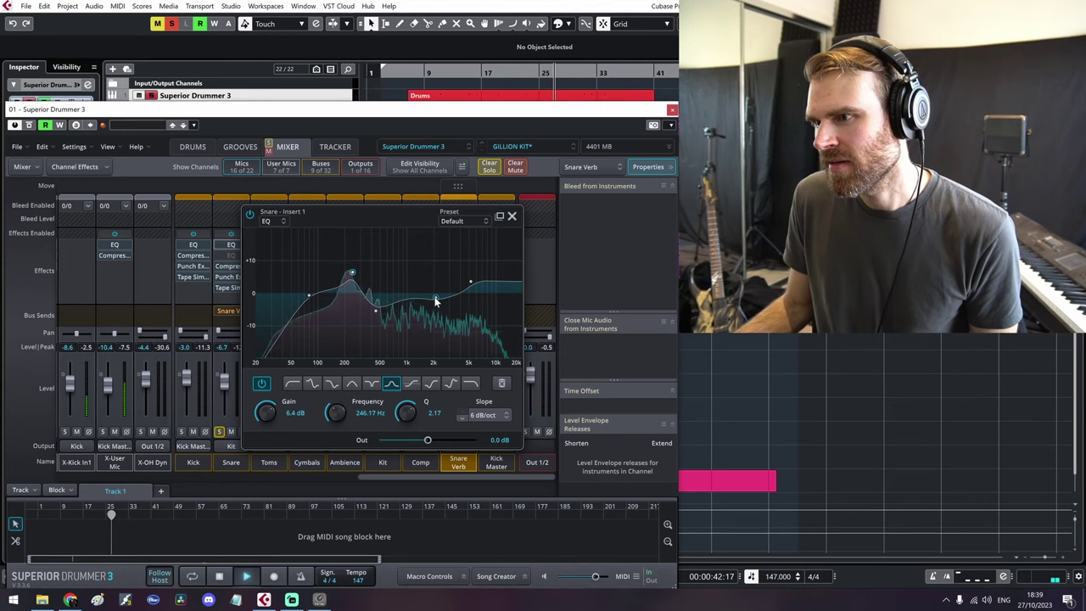
pyautogui.click(511, 215)
# Step: Open the Compressor/Limiter on the Snare bus and adjust its threshold during playback
pyautogui.click(230, 266)
pyautogui.moveTo(378, 237); pyautogui.dragTo(367, 233)
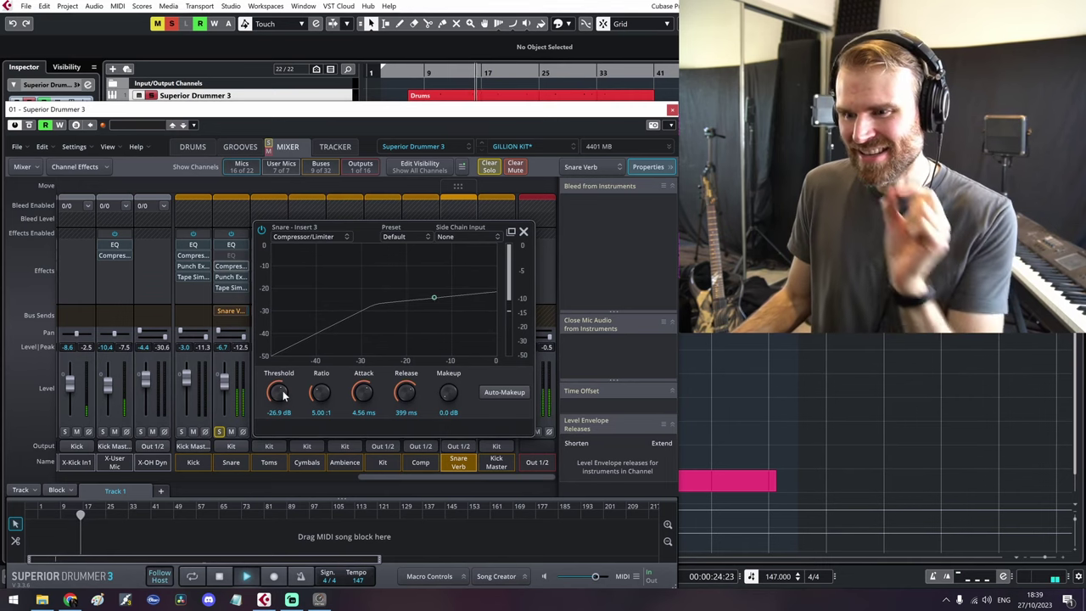
pyautogui.moveTo(283, 394); pyautogui.dragTo(270, 396)
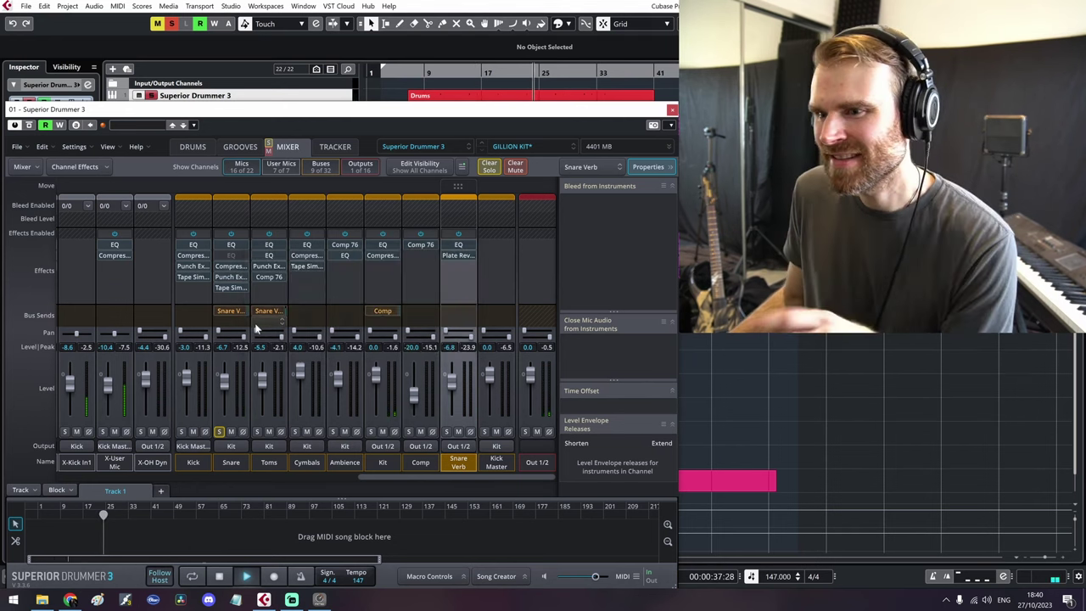
# Step: Open the Tape Simulator on the Snare bus and adjust its Drive
pyautogui.click(232, 288)
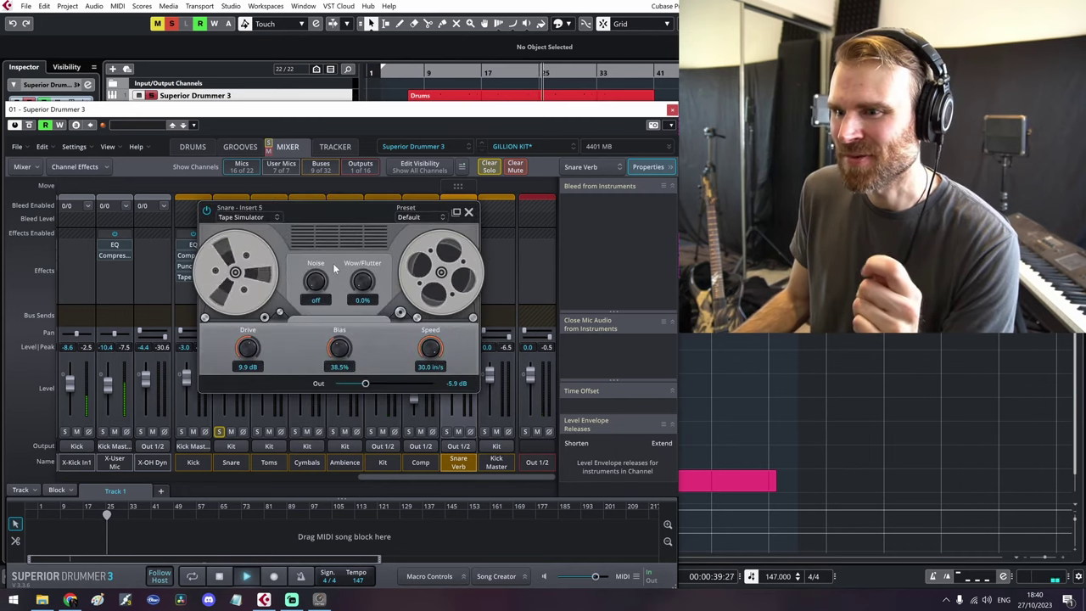
pyautogui.moveTo(249, 343)
pyautogui.mouseDown()
pyautogui.moveTo(251, 332)
pyautogui.moveTo(251, 351)
pyautogui.mouseUp()
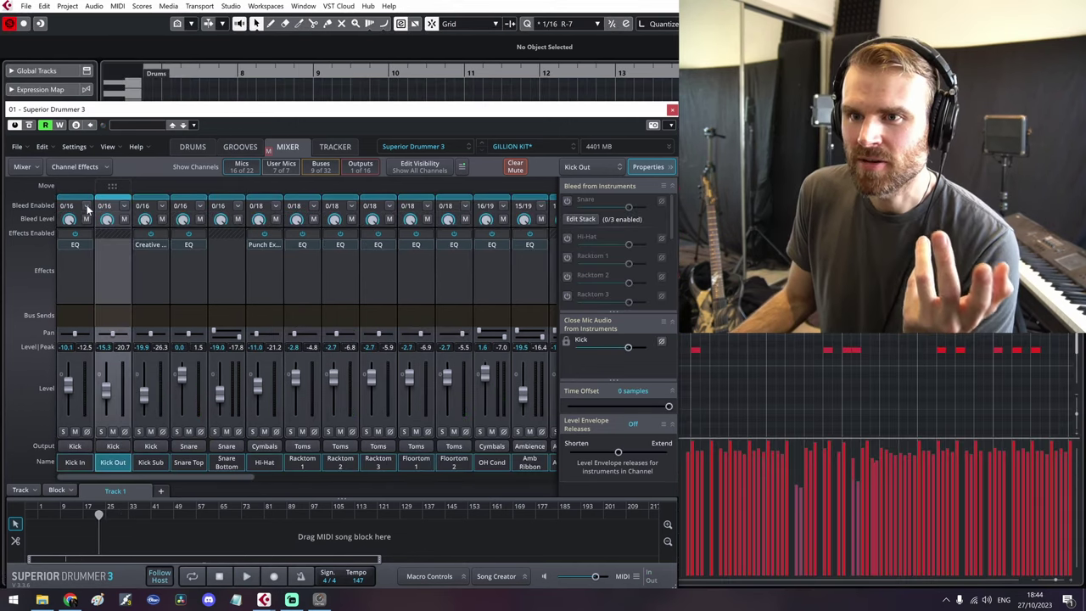
pyautogui.click(86, 207)
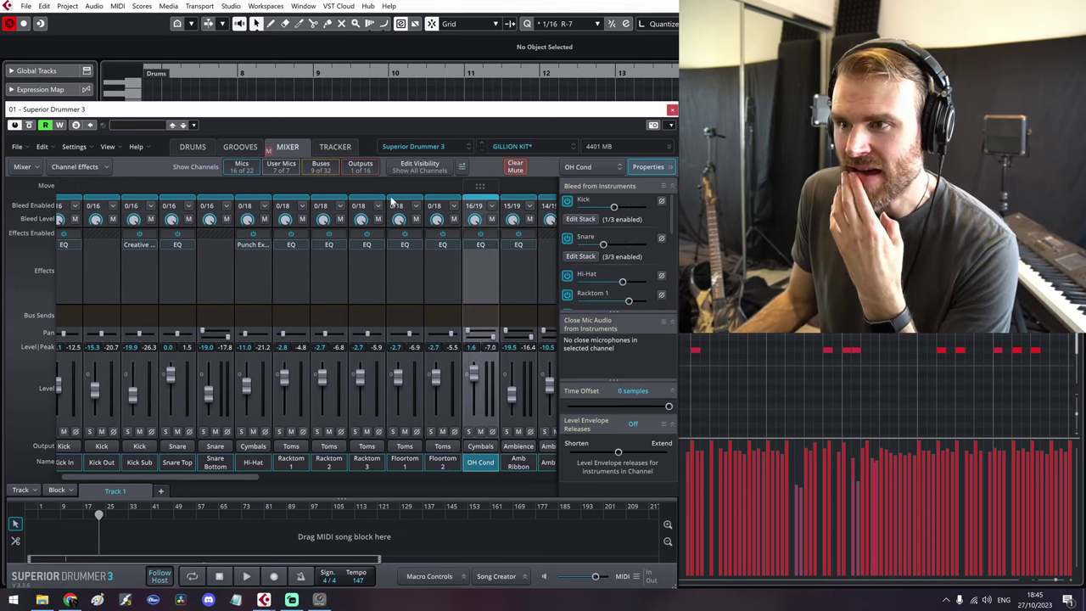
# Step: Check the bleed settings of the microphone channels and audition the OH Cond channel with its Kick bleed off and on
pyautogui.moveTo(244, 476); pyautogui.dragTo(178, 473)
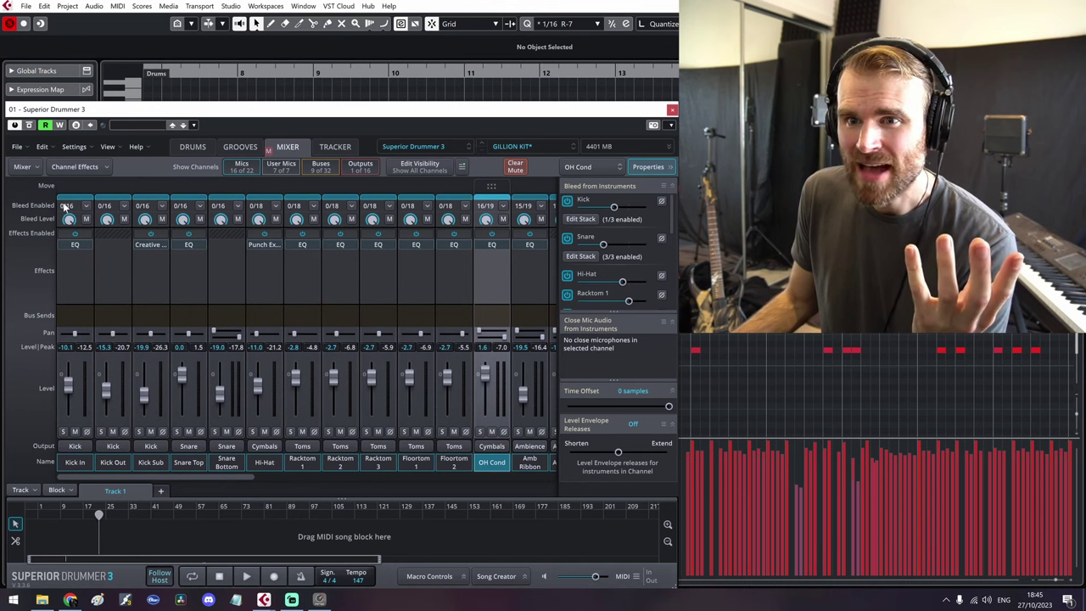
pyautogui.moveTo(66, 209)
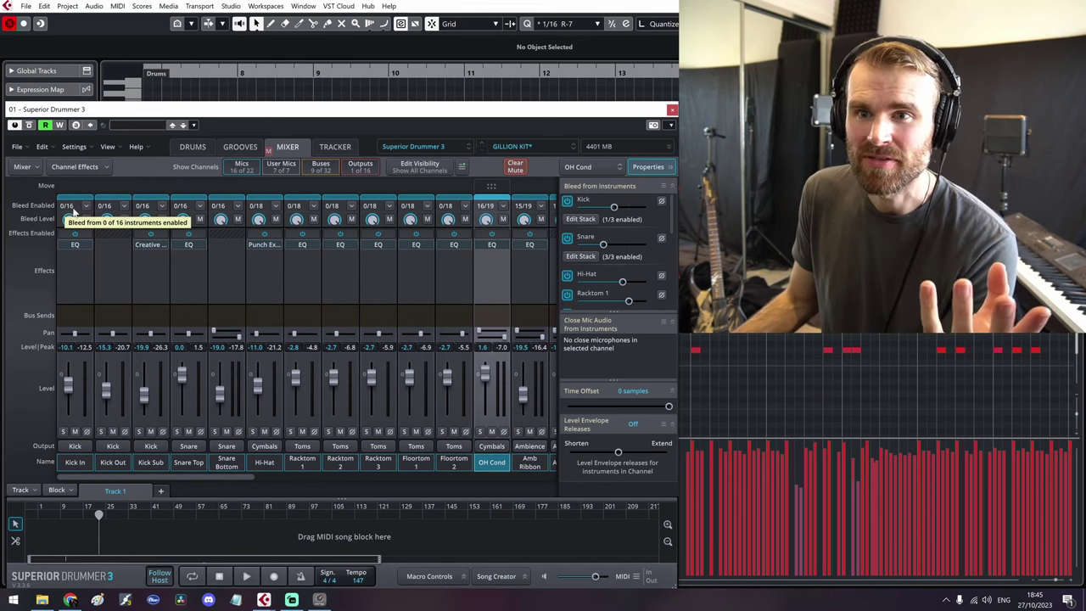
pyautogui.moveTo(212, 476); pyautogui.dragTo(348, 486)
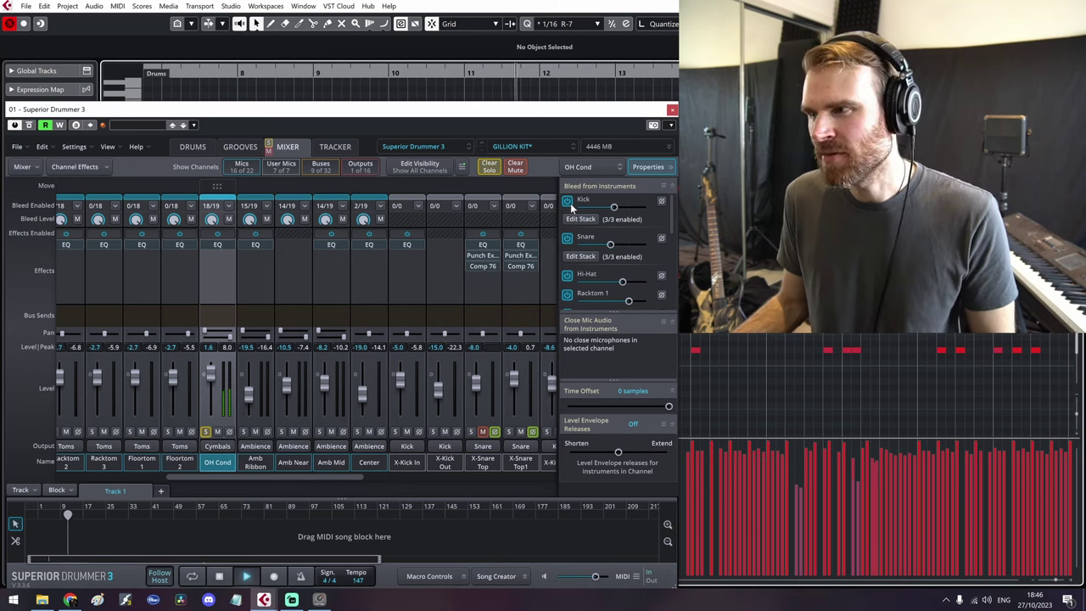
pyautogui.click(568, 201)
pyautogui.click(570, 202)
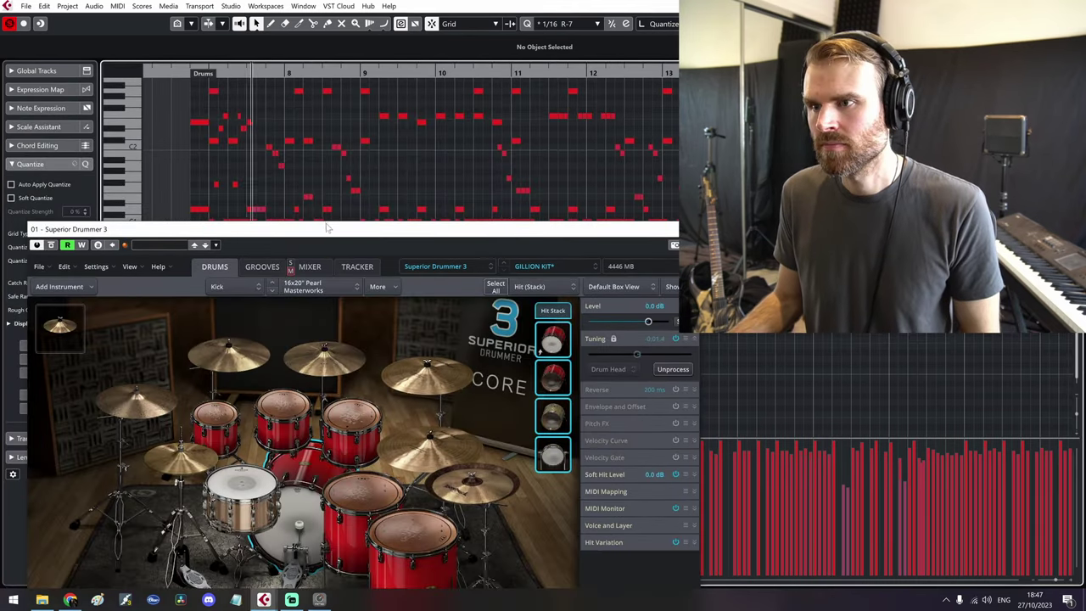
pyautogui.moveTo(328, 227); pyautogui.dragTo(301, 243)
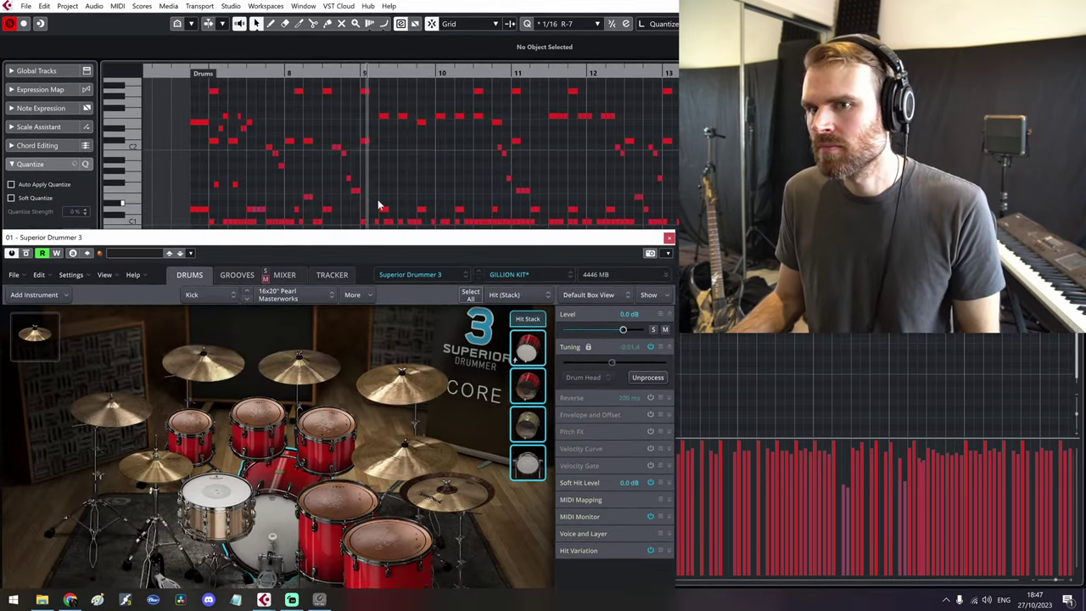
pyautogui.moveTo(466, 167); pyautogui.dragTo(433, 169)
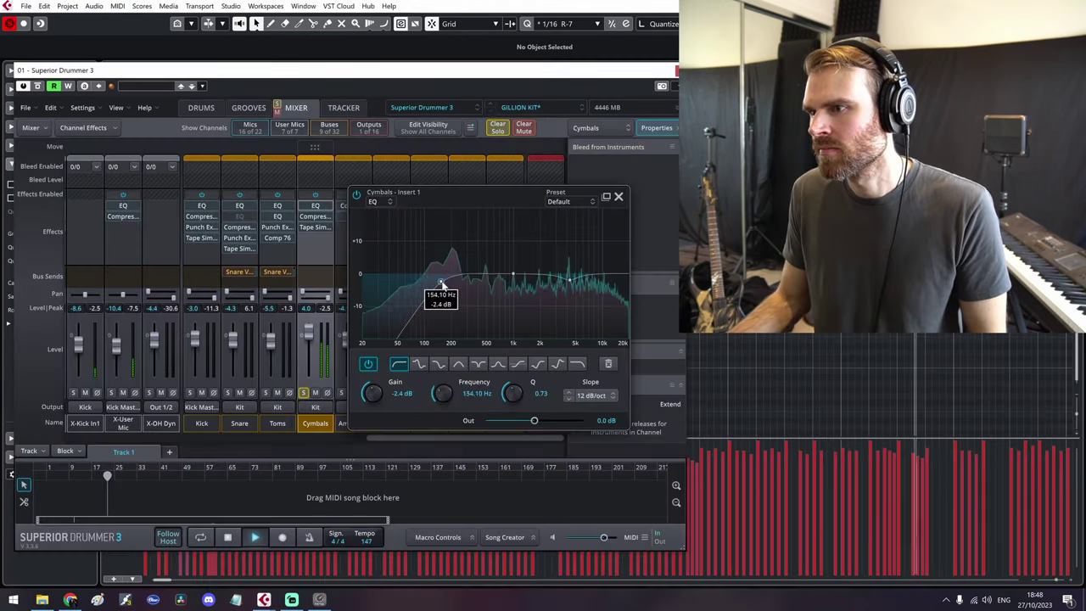
# Step: Set the Cymbals bus EQ's low cut to about 390 Hz, lower its band near 5 kHz slightly and set the bus level to 2.3 dB
pyautogui.moveTo(441, 281); pyautogui.dragTo(477, 283)
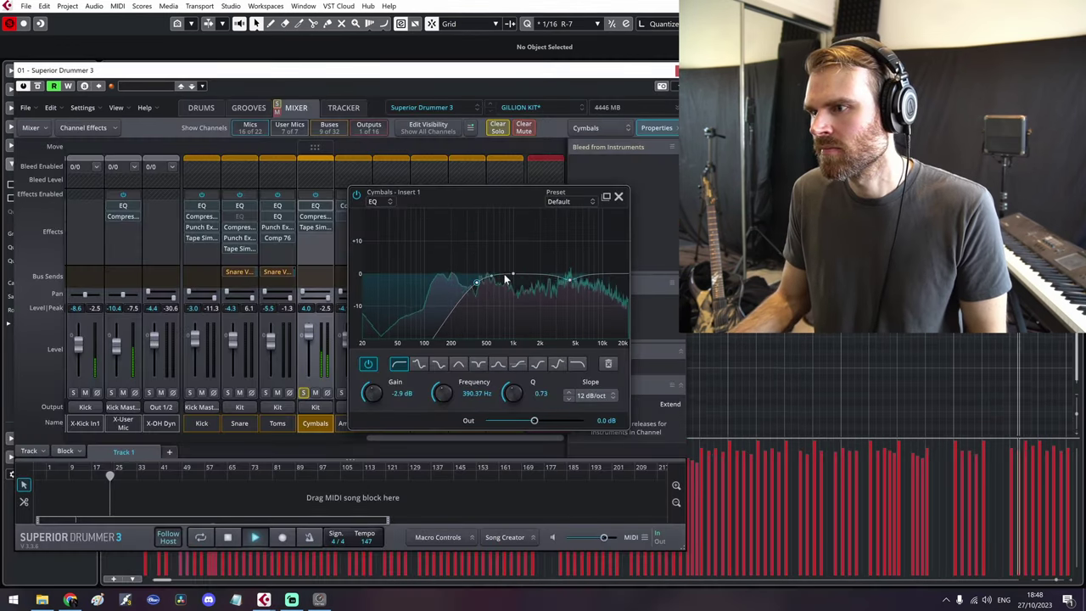
pyautogui.moveTo(570, 278)
pyautogui.mouseDown()
pyautogui.moveTo(557, 242)
pyautogui.moveTo(568, 237)
pyautogui.moveTo(566, 255)
pyautogui.moveTo(553, 252)
pyautogui.moveTo(565, 260)
pyautogui.moveTo(567, 248)
pyautogui.moveTo(569, 281)
pyautogui.mouseUp()
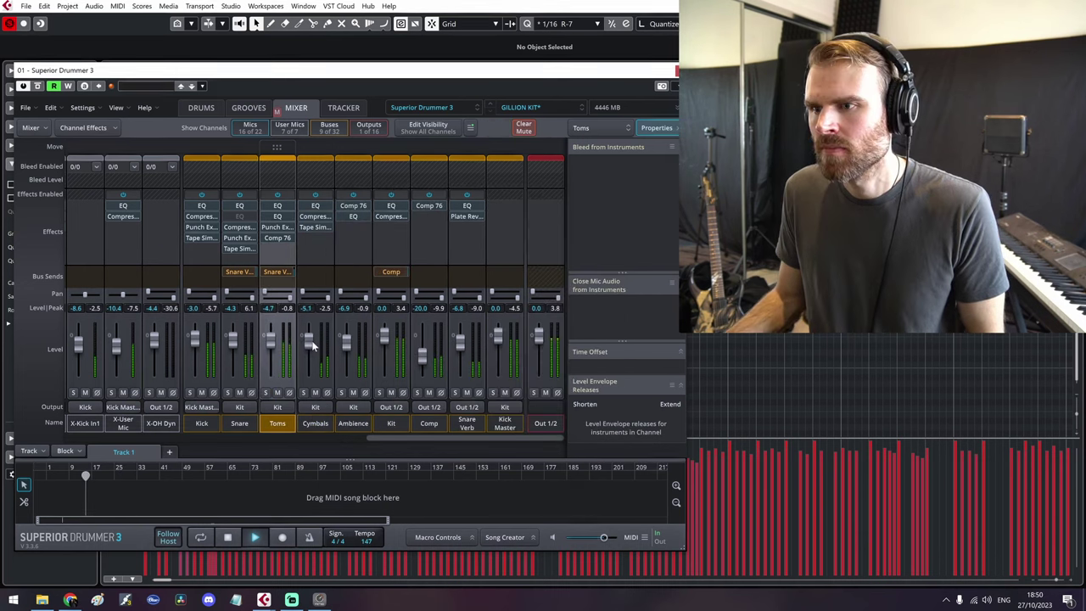
pyautogui.moveTo(313, 343); pyautogui.dragTo(313, 337)
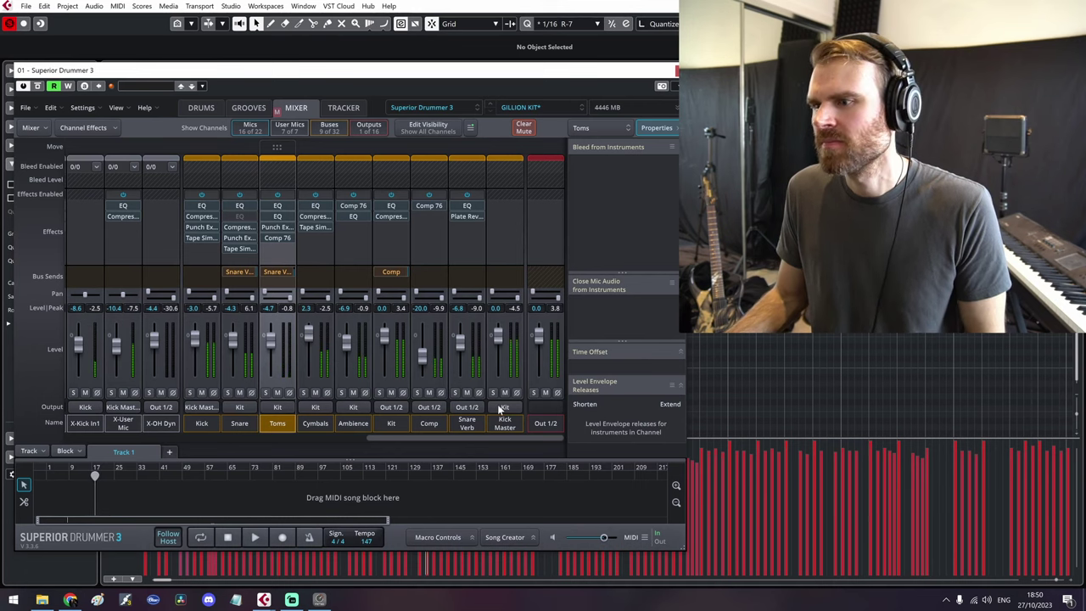